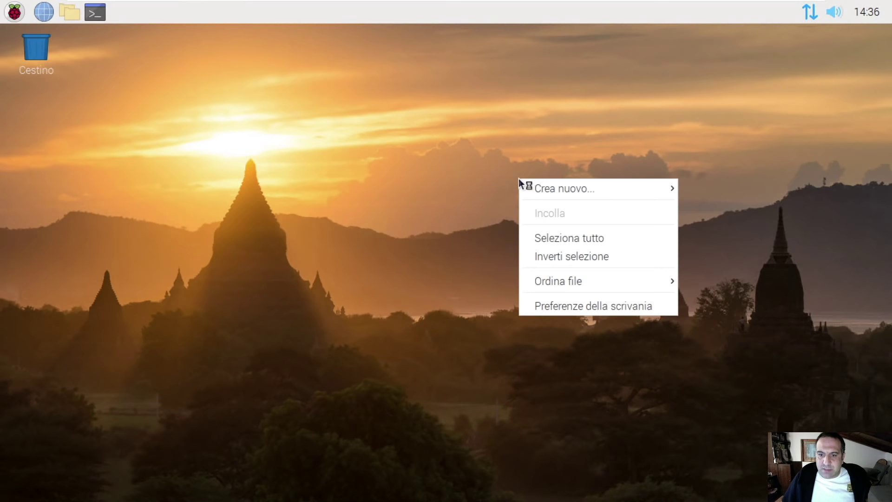
Step: Open the desktop's appearance preferences and set the wallpaper picture to fisherman.jpg
click(592, 311)
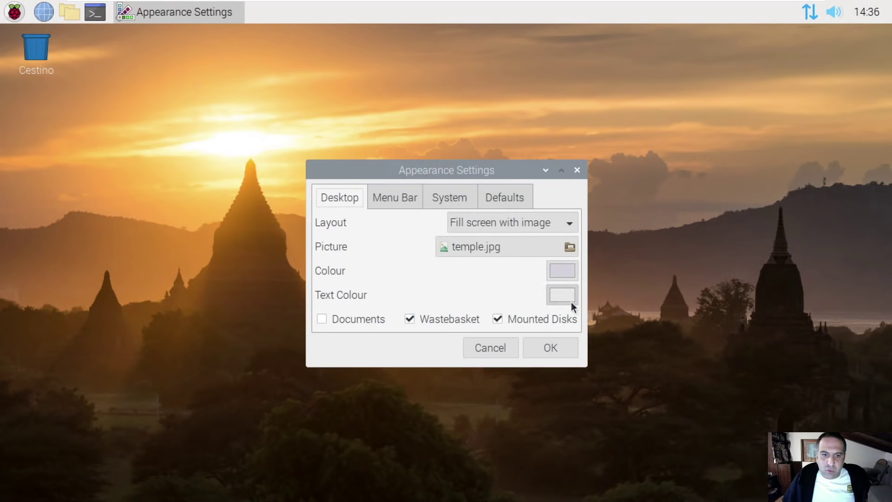
click(579, 170)
right_click(437, 141)
click(498, 264)
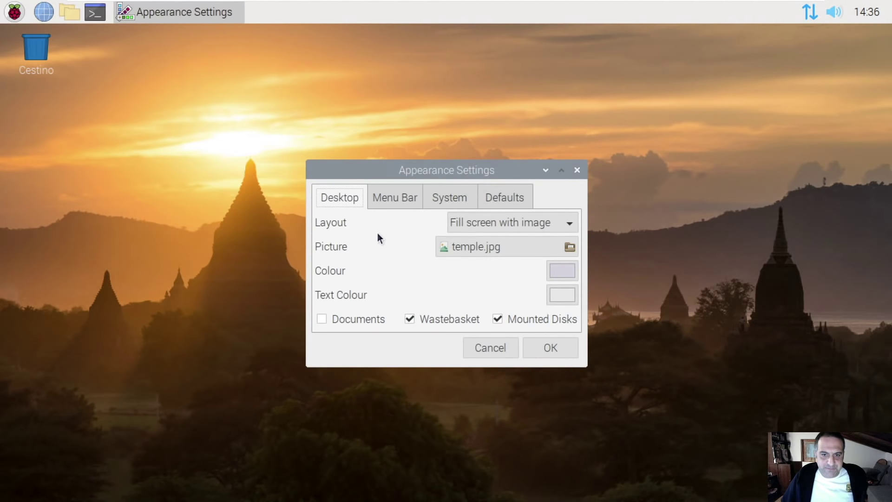
click(486, 245)
click(299, 239)
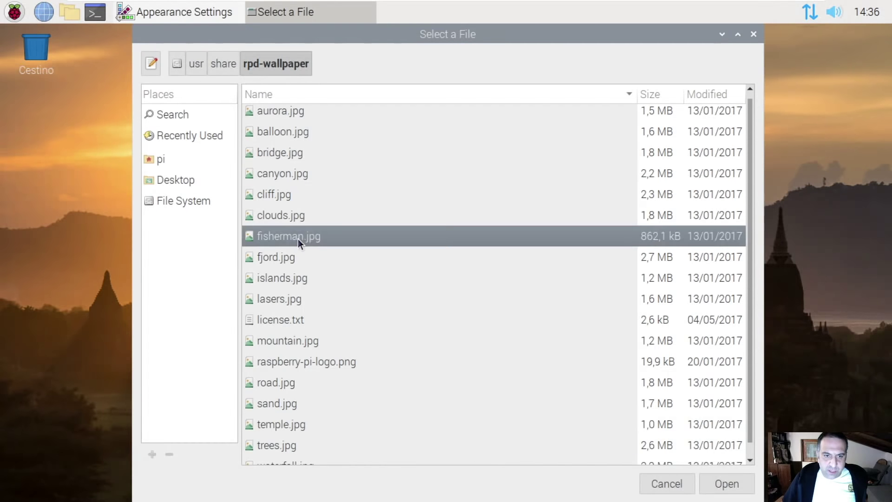
click(727, 490)
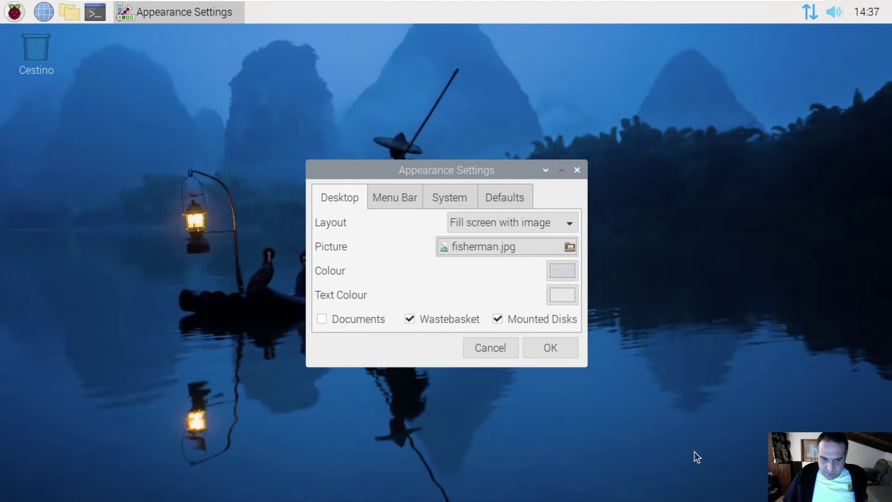
Step: Change the wallpaper picture to islands.jpg and show the Documents icon on the desktop
click(523, 254)
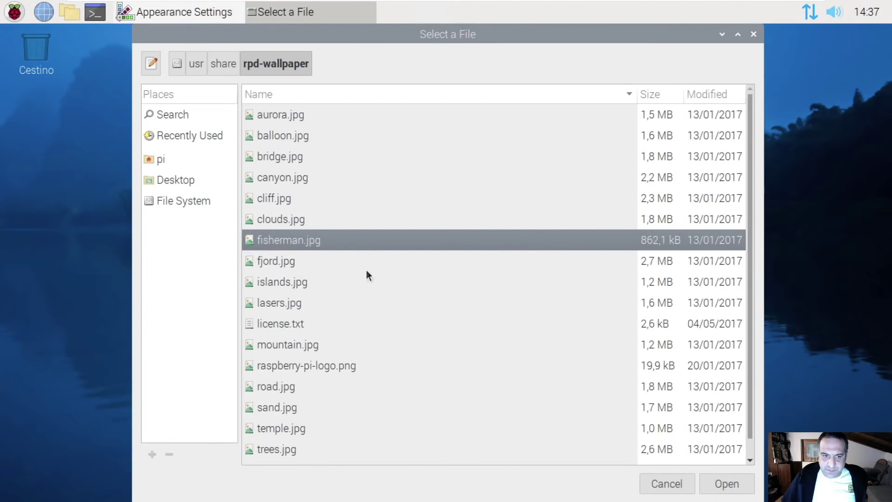
click(312, 282)
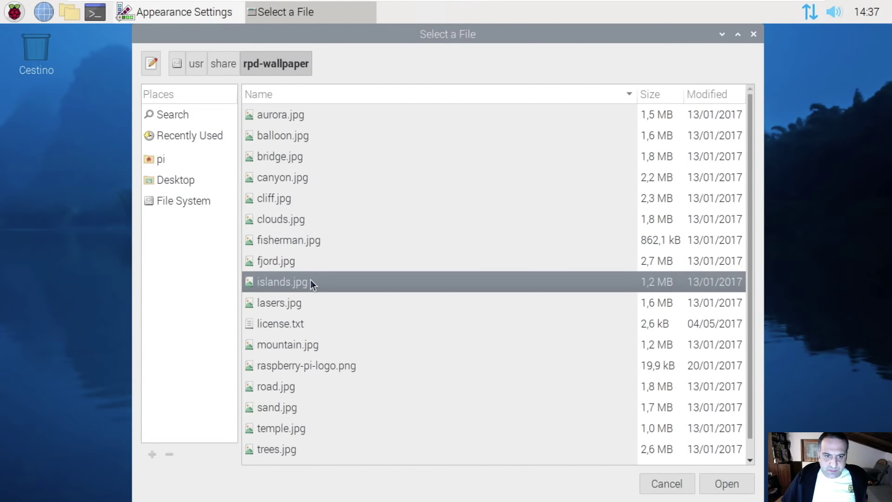
click(709, 478)
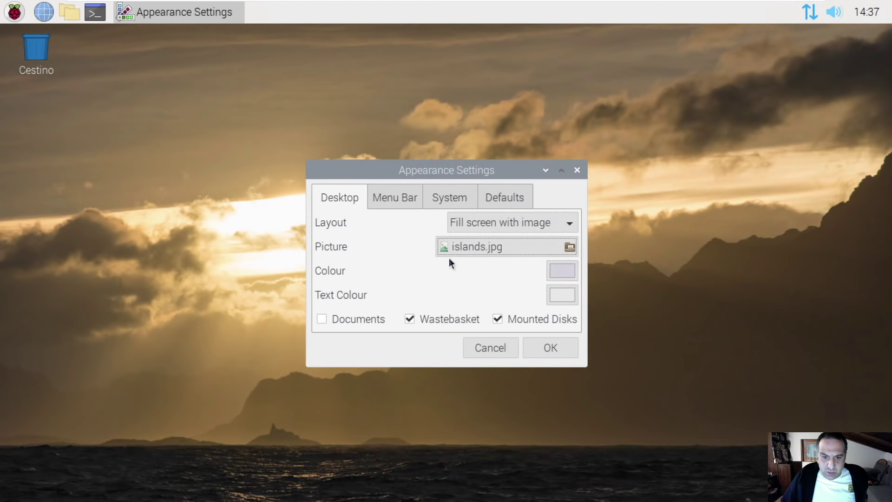
click(364, 319)
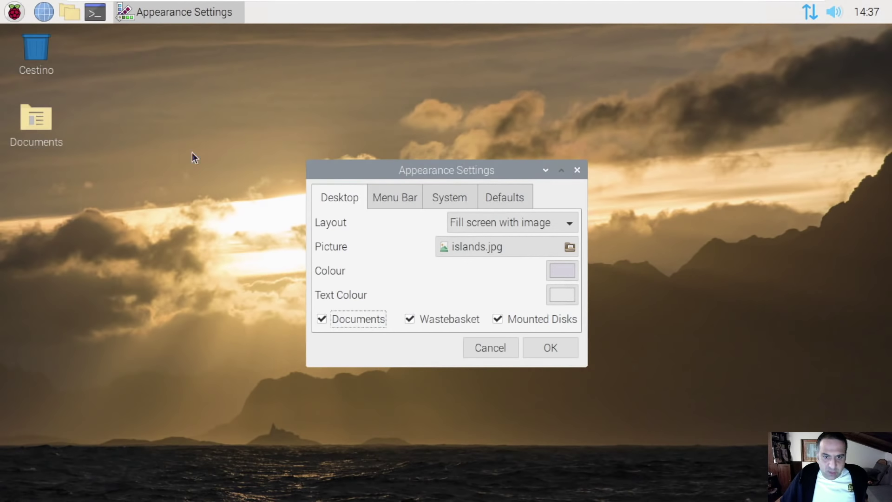
Step: Try the Very large (48x48), Large (32x32) and Small (16x16) menu bar sizes, ending with Medium (24x24)
click(392, 197)
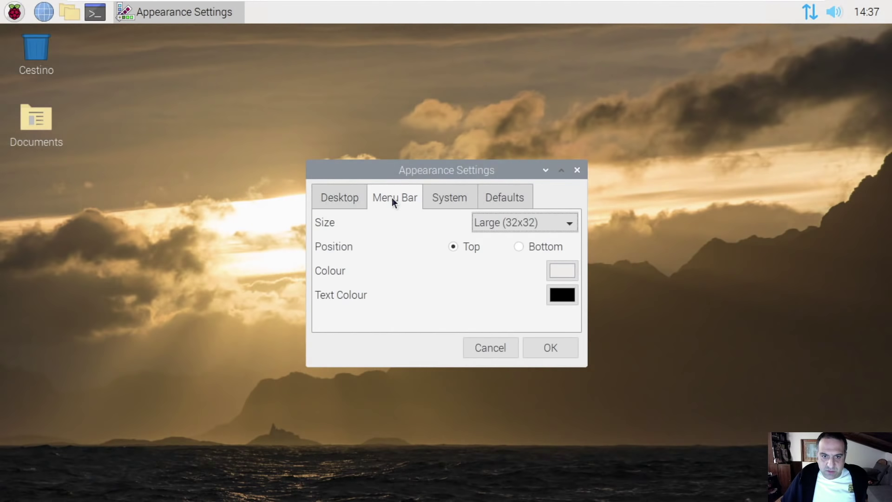
click(505, 215)
click(506, 202)
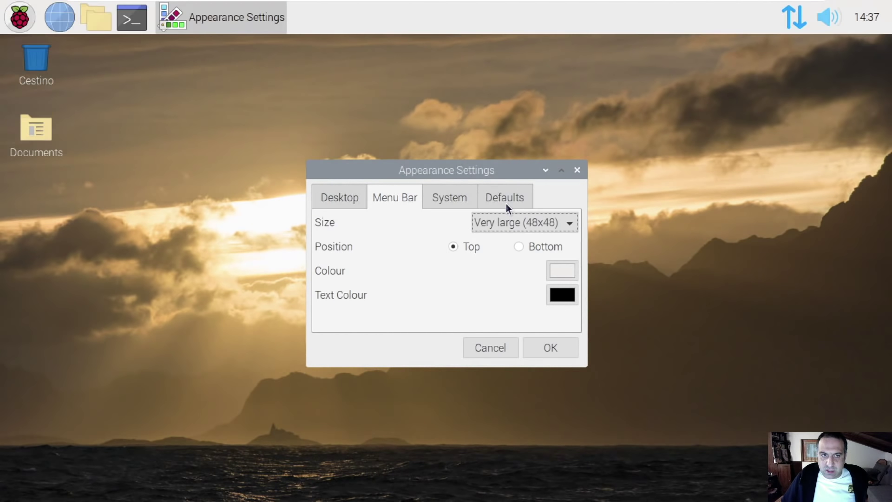
click(509, 223)
click(516, 238)
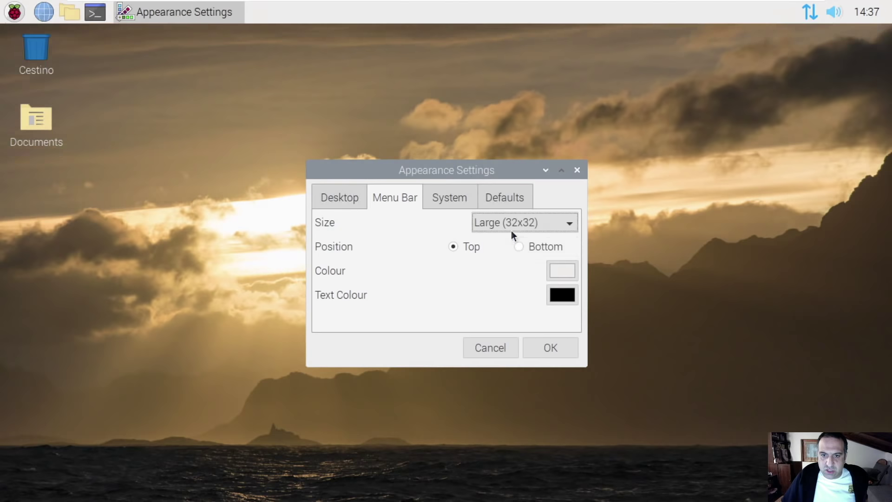
click(509, 216)
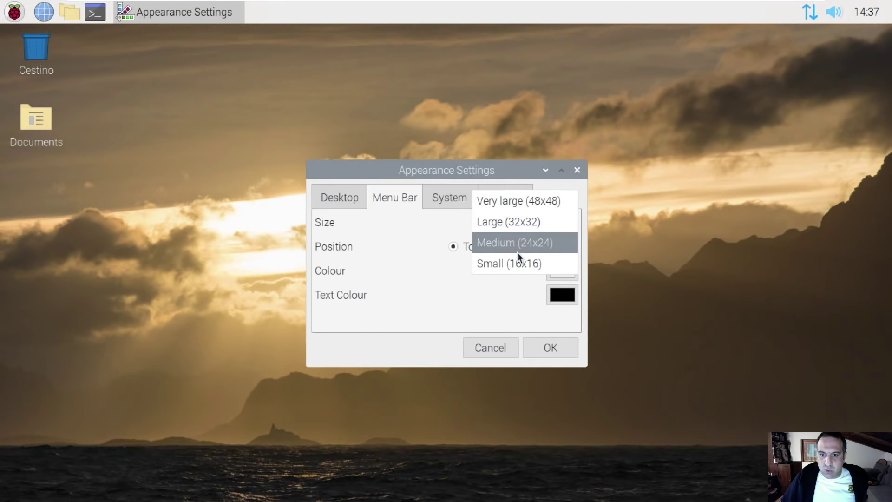
click(517, 256)
click(510, 222)
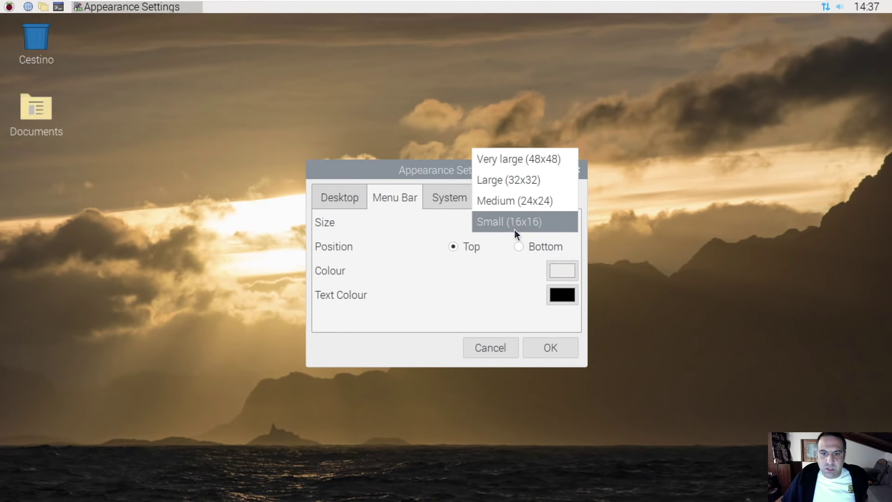
click(511, 203)
Step: Try the Medium mouse cursor size in the system appearance settings and return it to Small
click(464, 201)
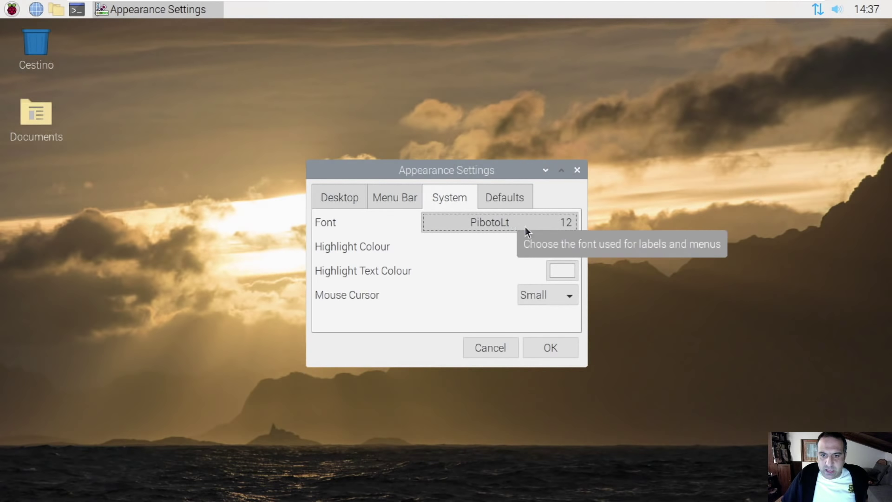
click(544, 296)
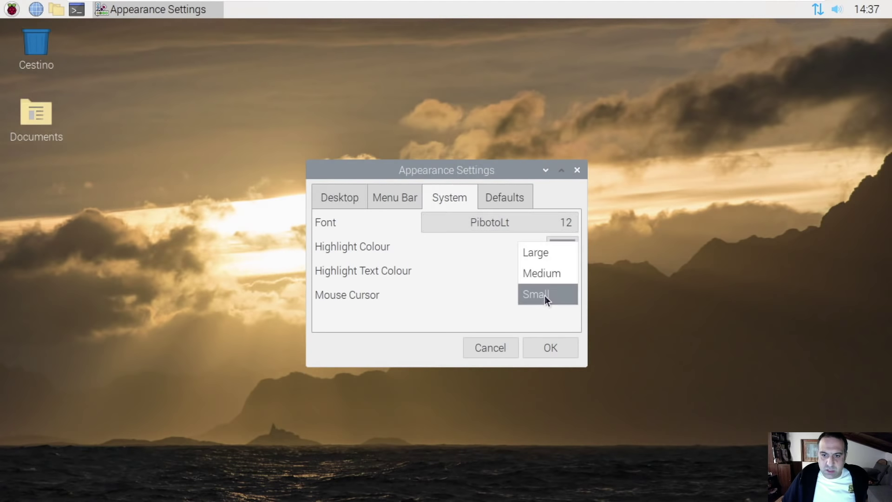
click(545, 279)
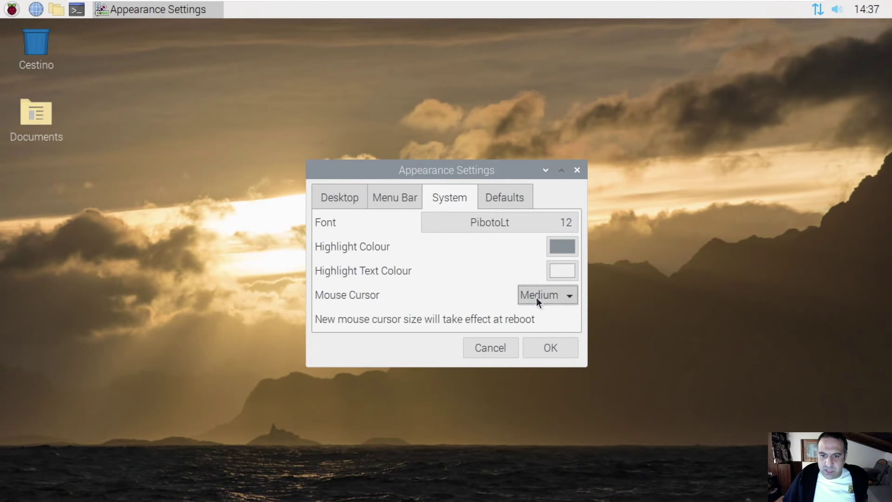
click(542, 298)
click(542, 310)
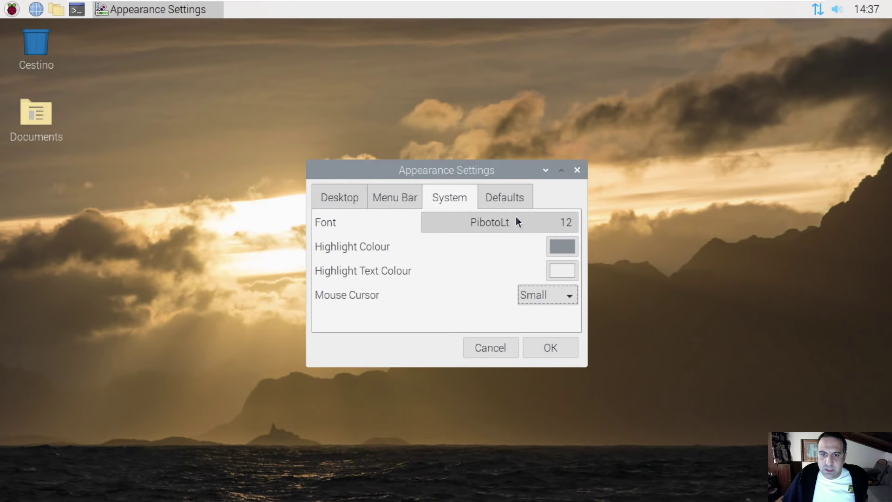
Step: Review the defaults for large, medium and small screens, and close the appearance settings discarding all changes
click(506, 197)
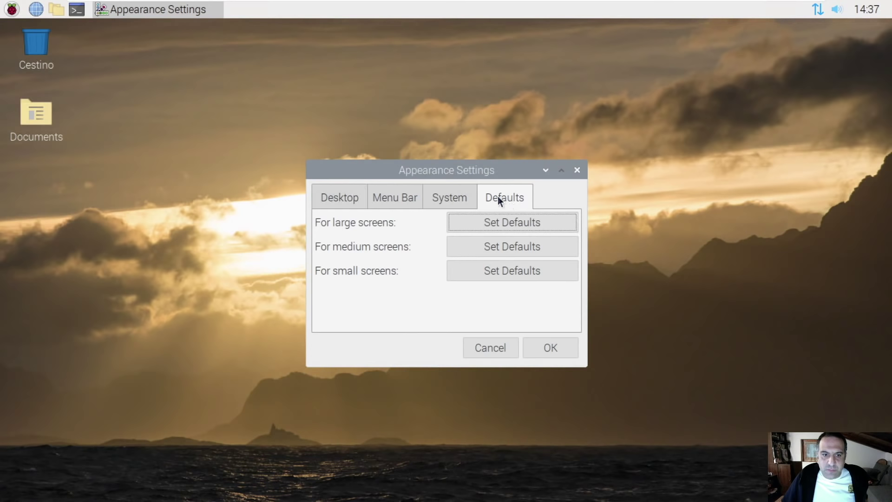
click(489, 221)
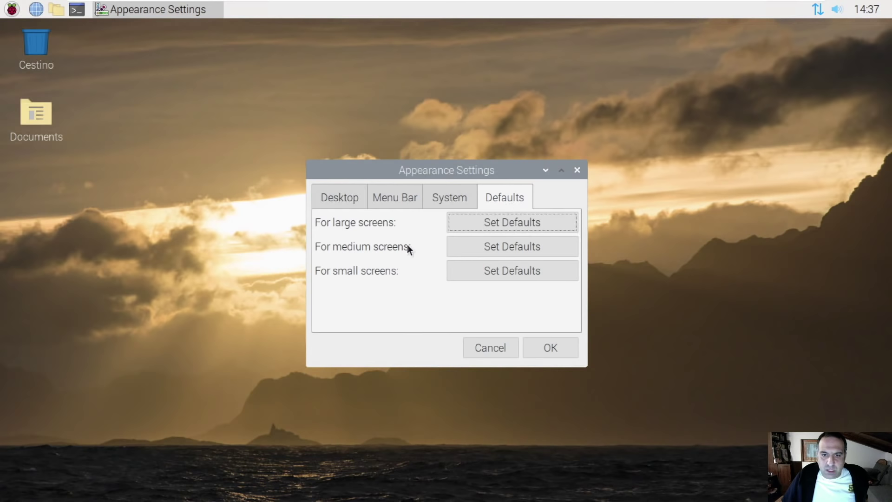
click(437, 198)
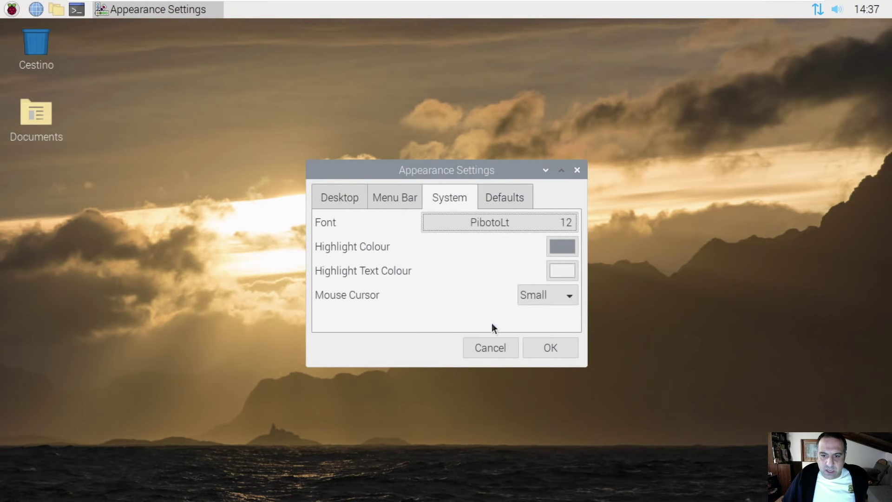
click(492, 347)
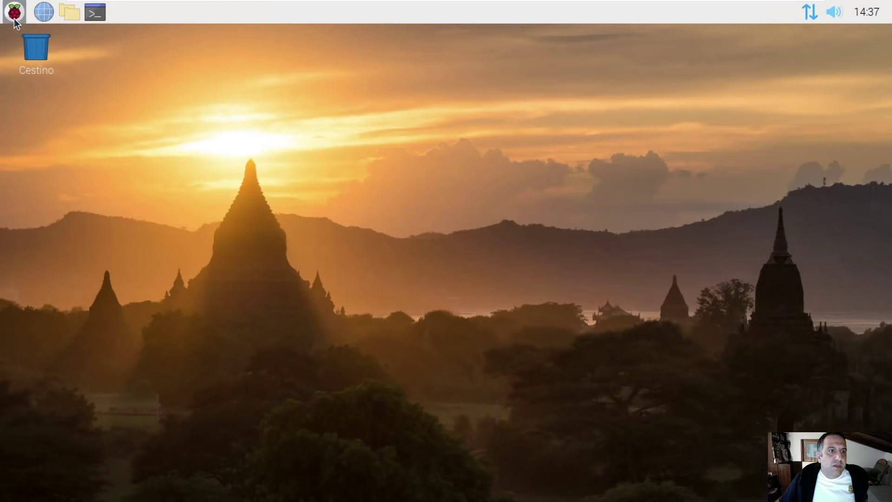
Step: Review the mouse and keyboard settings from the system preferences and close them without saving
click(14, 19)
mouse_move(54, 155)
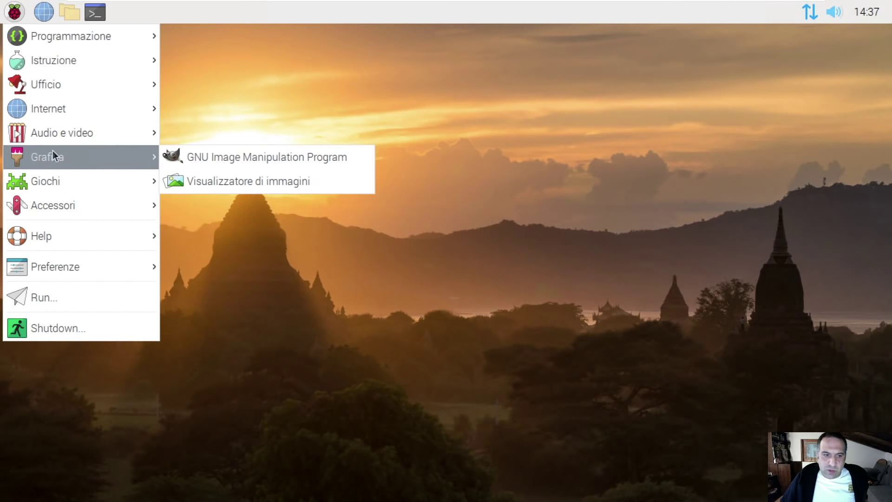
mouse_move(79, 266)
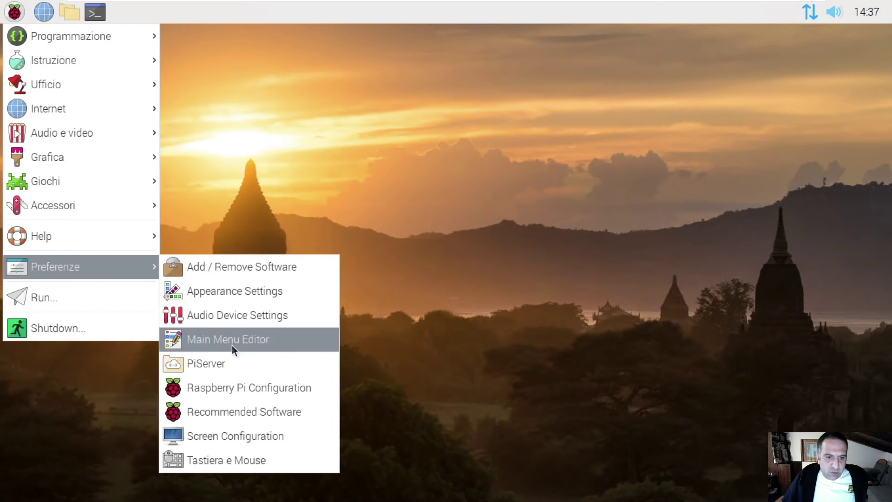
click(272, 459)
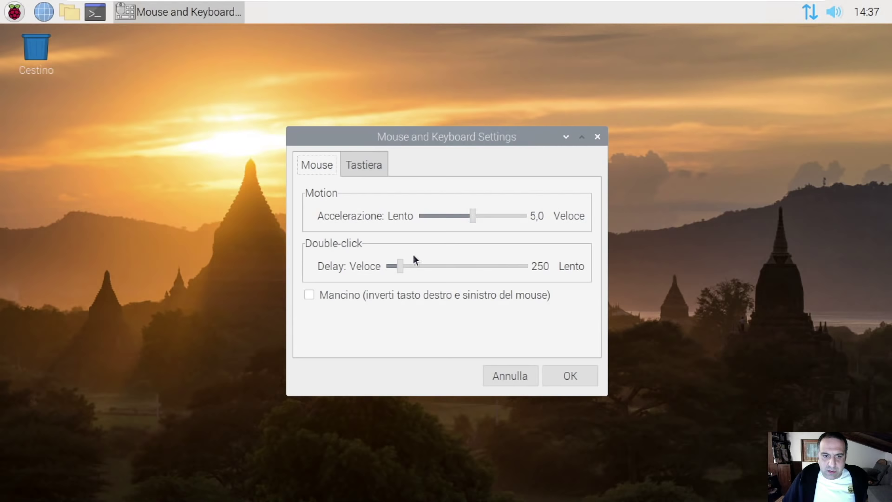
click(376, 168)
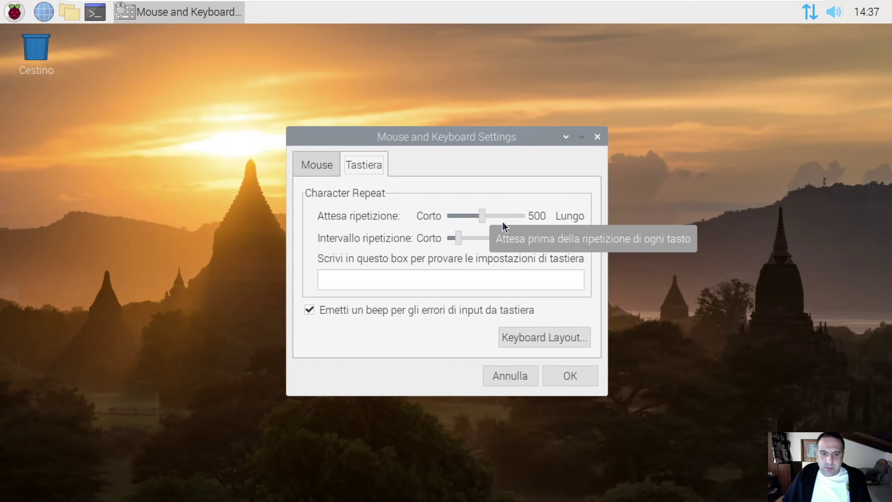
click(520, 378)
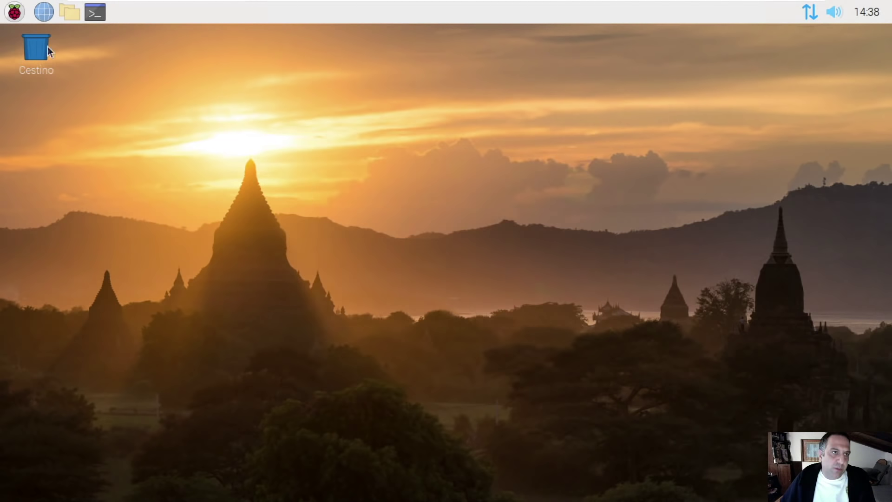
Step: Reach Appearance Settings from the system preferences and close it without changing anything
click(21, 19)
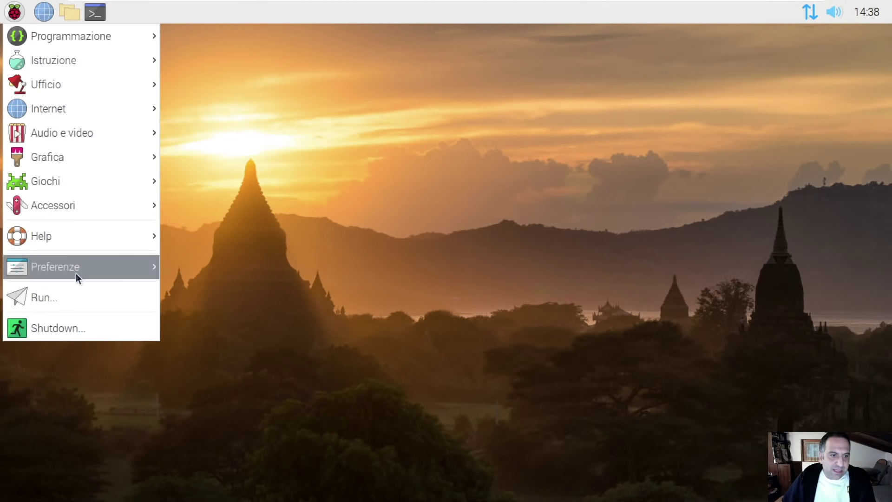
mouse_move(76, 276)
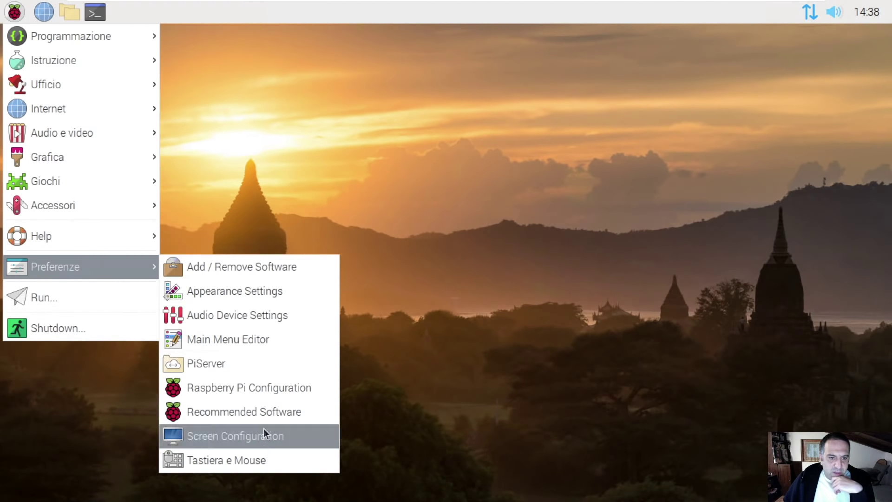
click(243, 301)
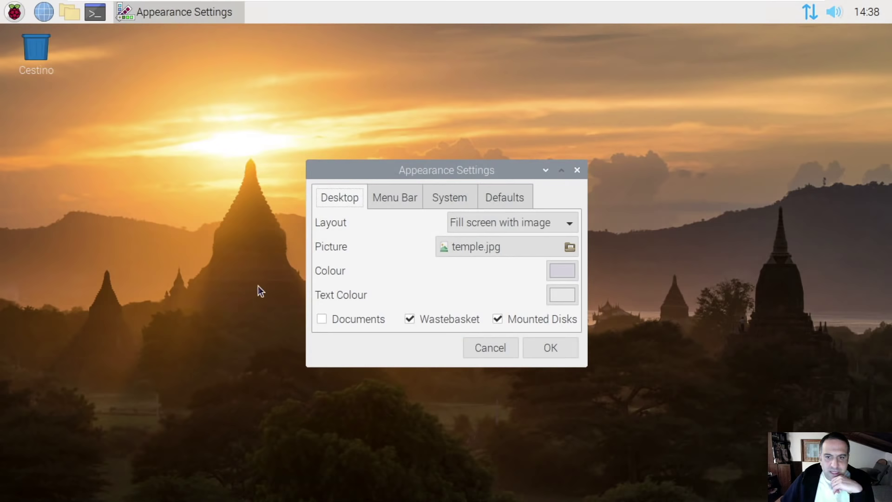
click(497, 353)
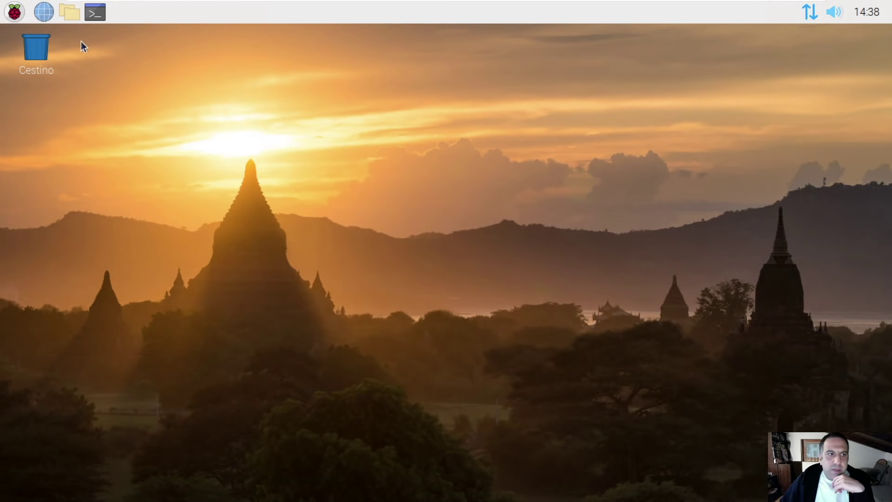
Step: View the system options of Raspberry Pi Configuration and close it without saving
click(14, 12)
mouse_move(116, 275)
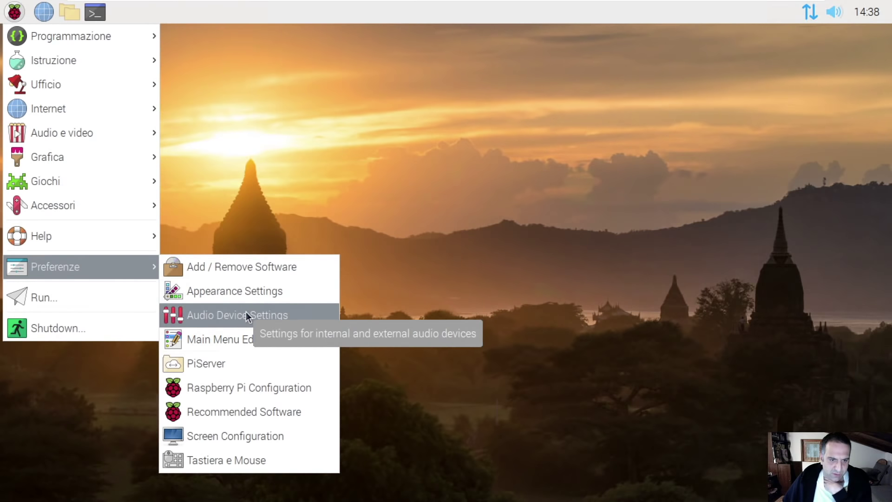
click(258, 387)
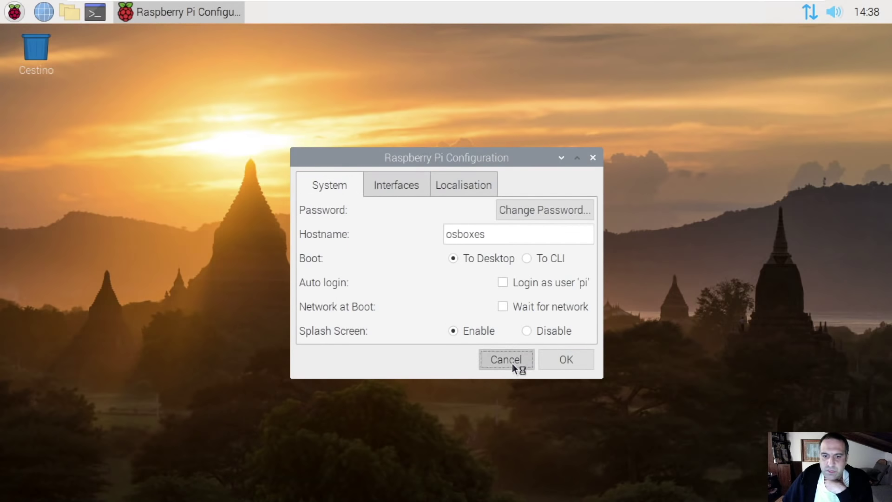
click(512, 363)
Step: Open the Raspbian Help web page from the system's help entries in Chromium
click(14, 11)
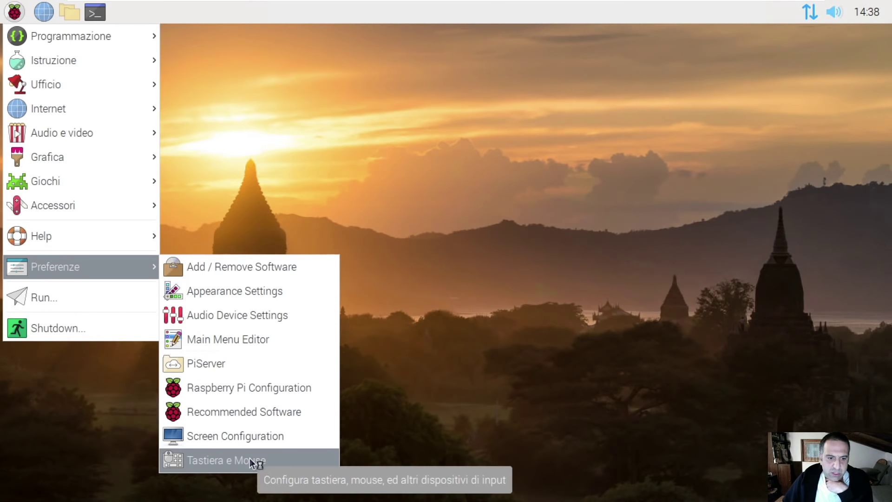
mouse_move(83, 242)
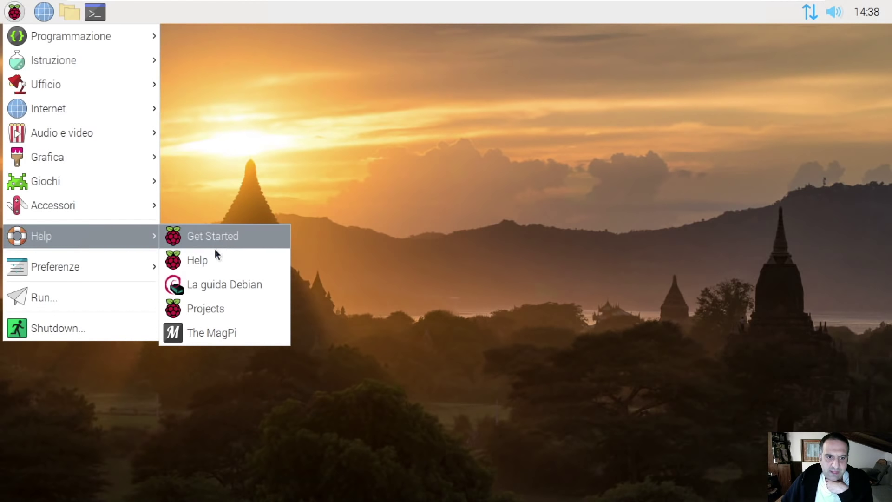
click(218, 261)
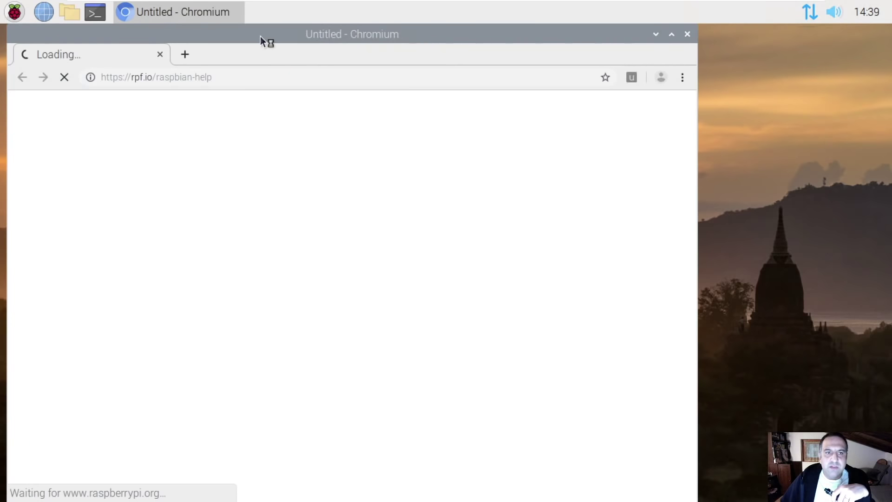
Step: Close the Raspbian Help page and open the Debian Reference from the system's help entries
drag(260, 36, 378, 37)
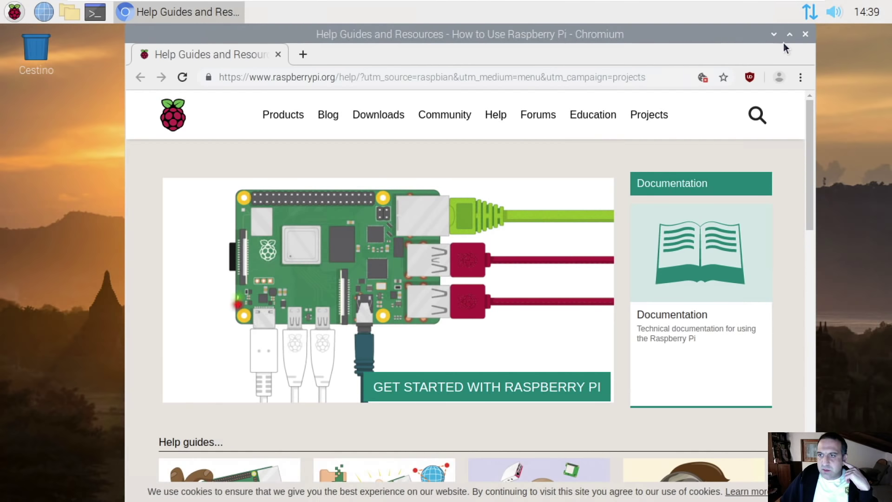
click(805, 35)
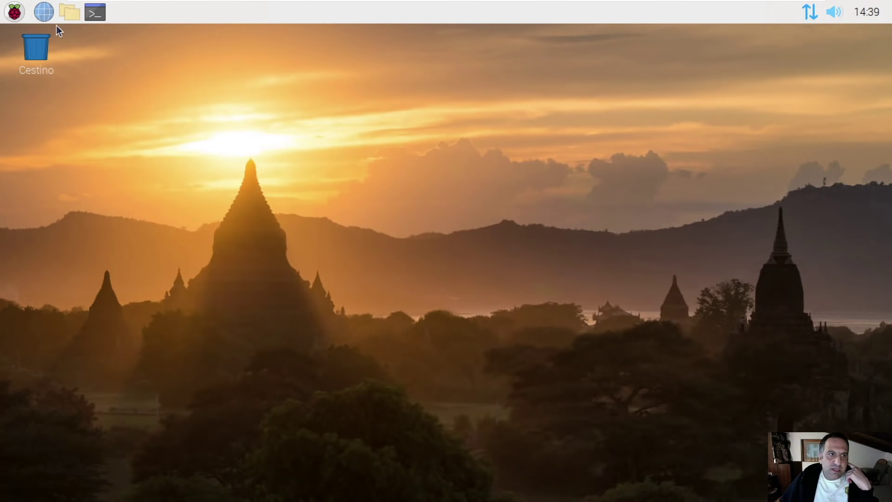
click(14, 12)
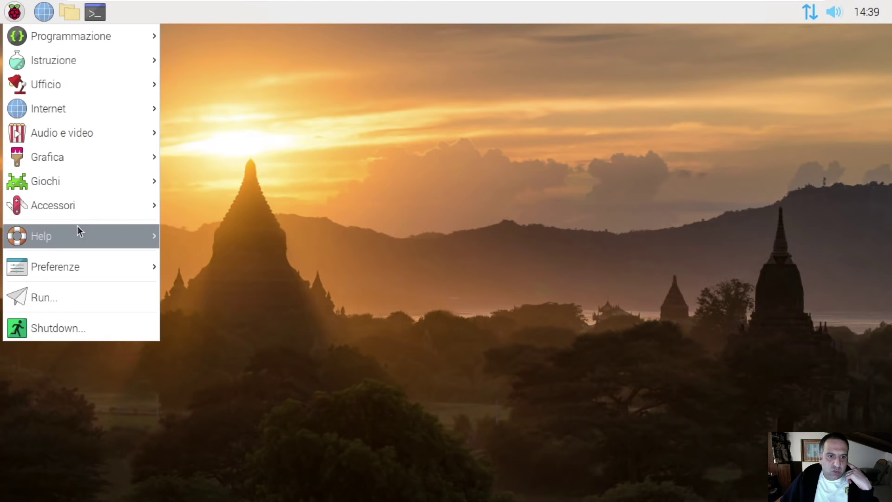
mouse_move(79, 233)
click(195, 278)
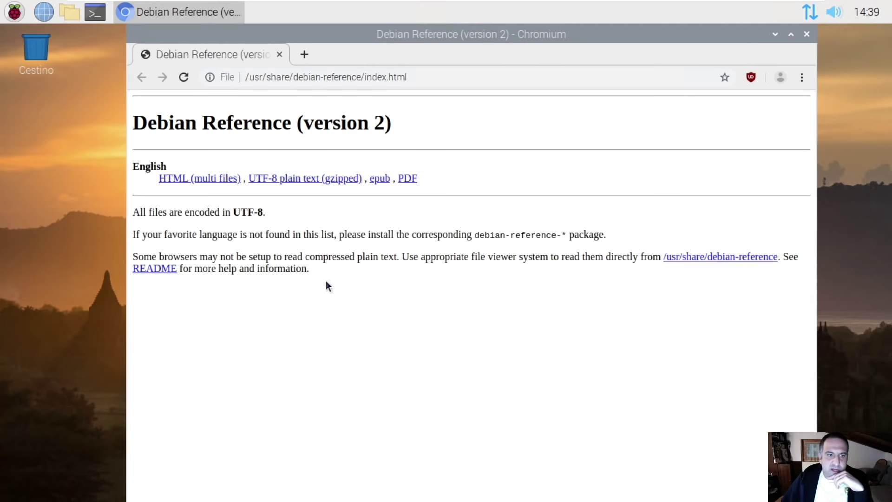
Step: View the Debian Reference's HTML (multi files) version, skim its table of contents and close the browser
click(195, 180)
scroll(380, 276, down, 1)
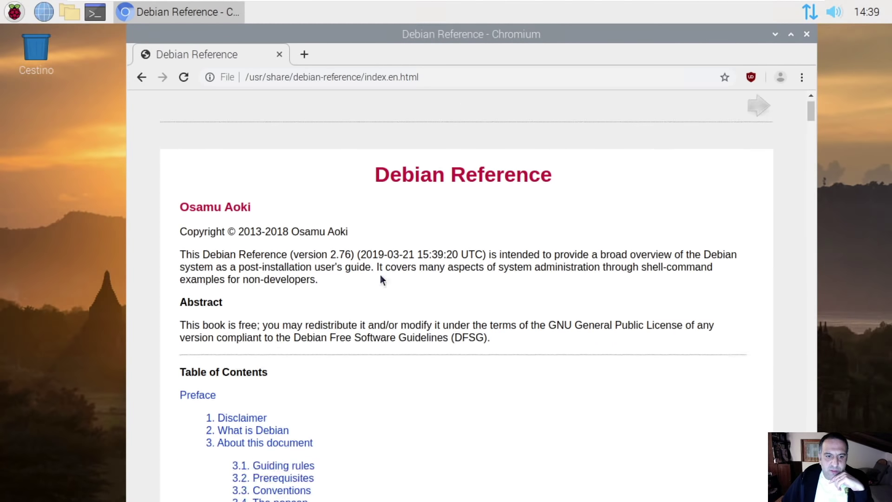
scroll(380, 275, down, 5)
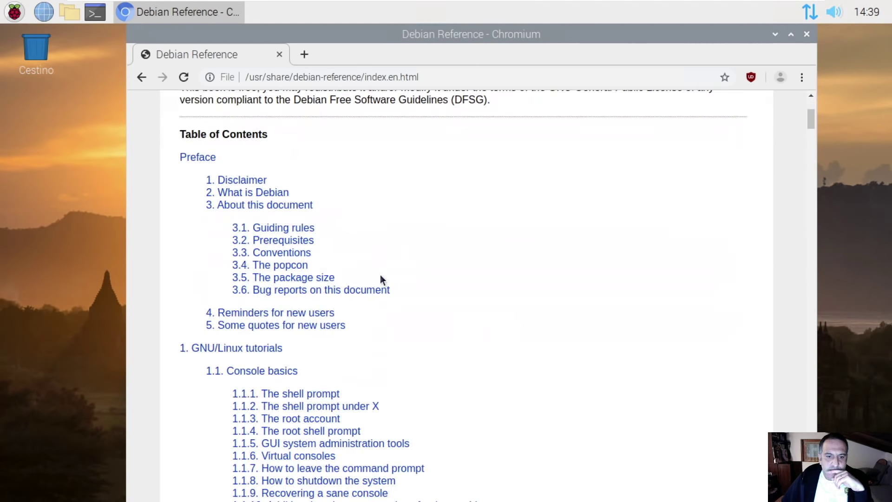
scroll(372, 247, up, 1)
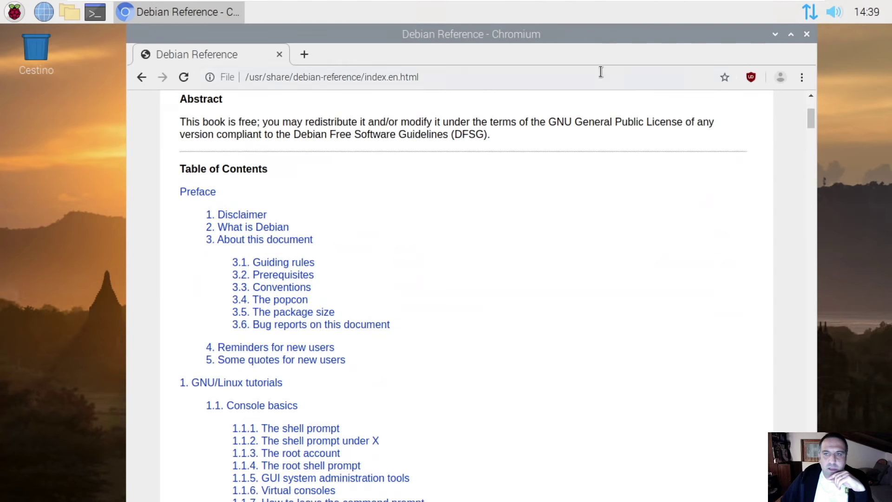
click(806, 35)
click(15, 12)
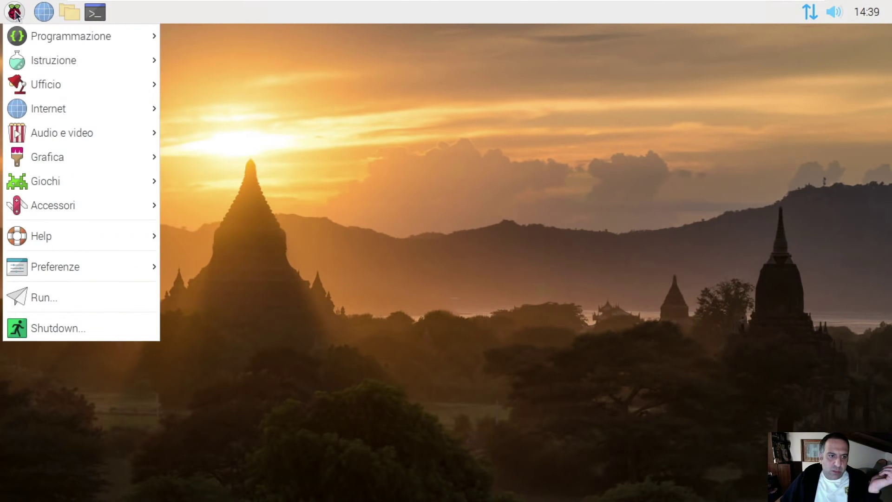
mouse_move(82, 228)
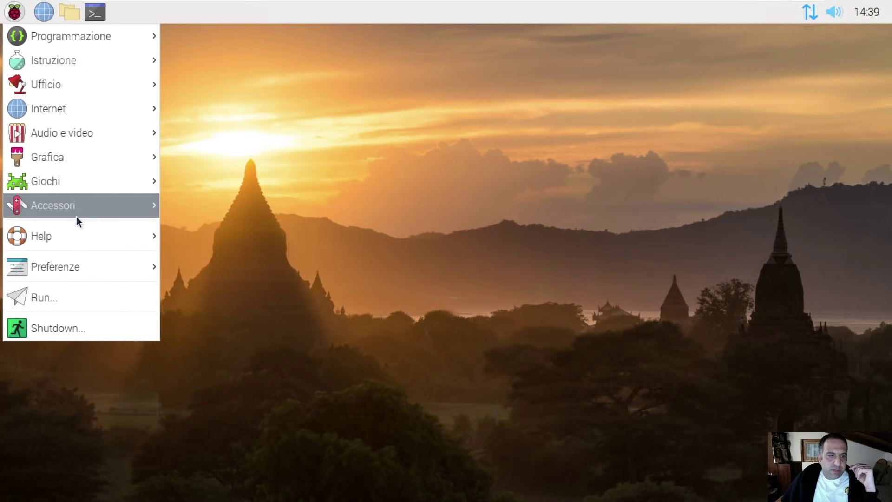
mouse_move(73, 214)
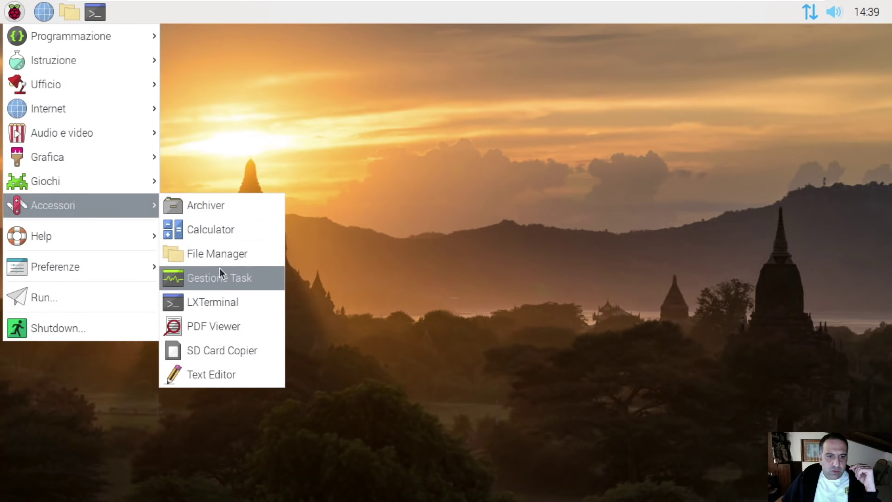
mouse_move(82, 167)
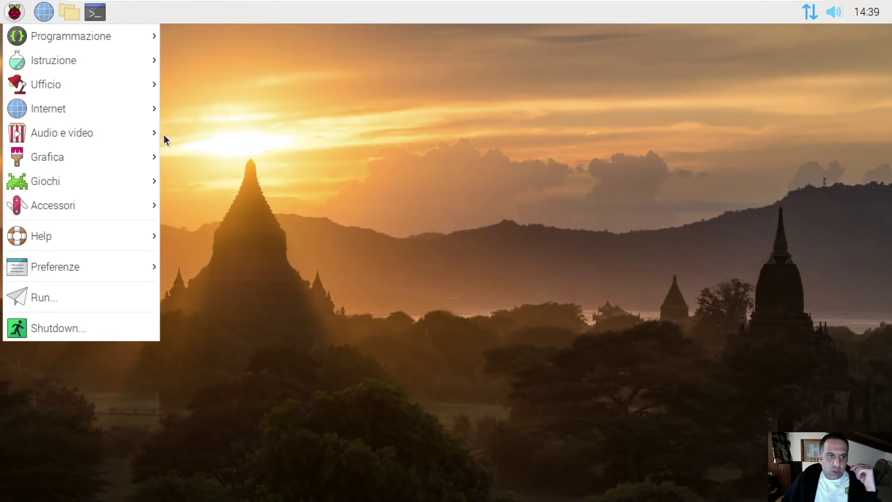
click(293, 82)
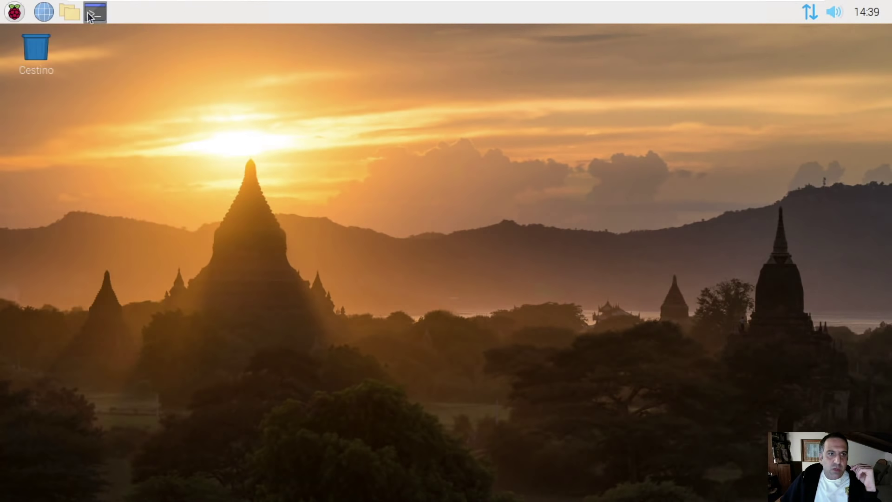
Step: Go to the Documents folder in the file manager and create an empty file named Nuovo
click(70, 13)
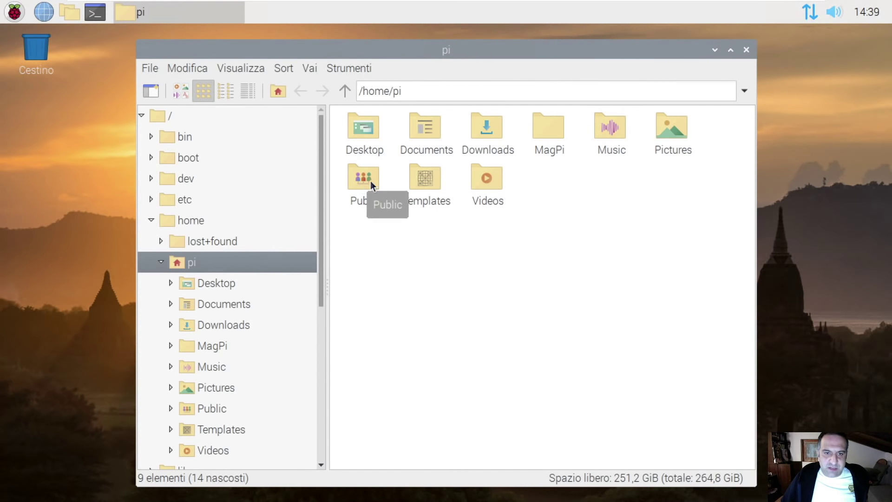
double_click(417, 127)
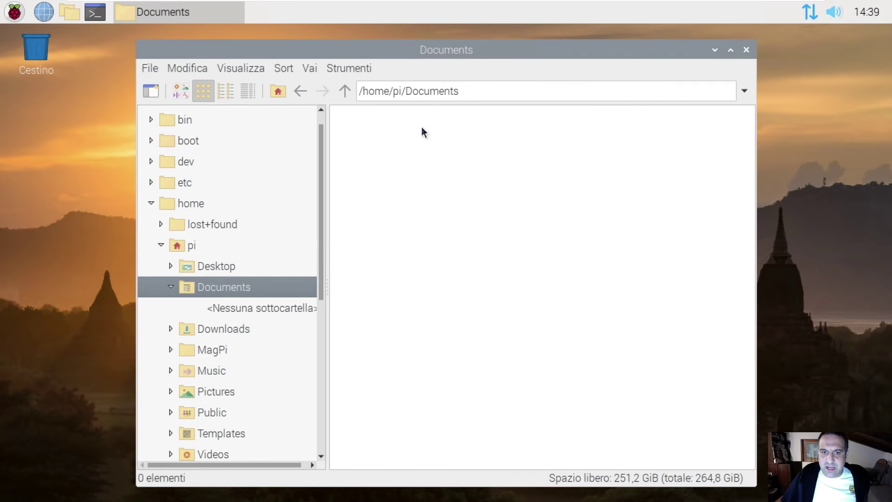
right_click(394, 235)
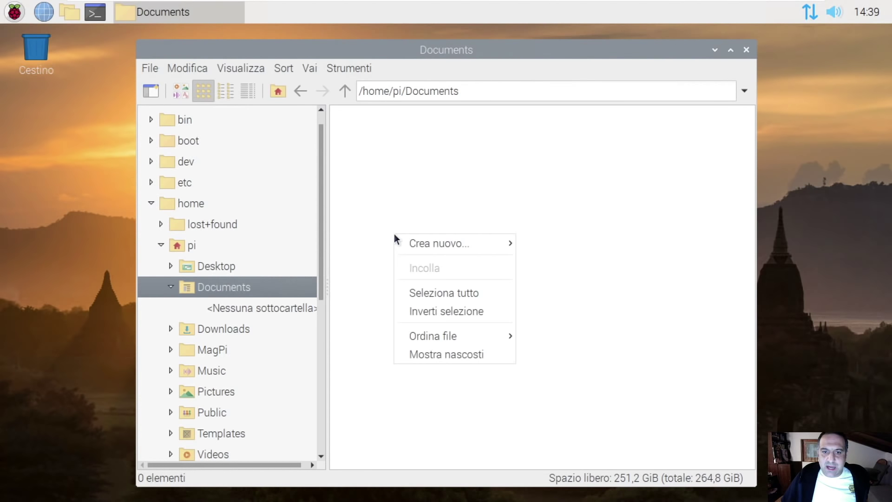
mouse_move(428, 253)
click(545, 266)
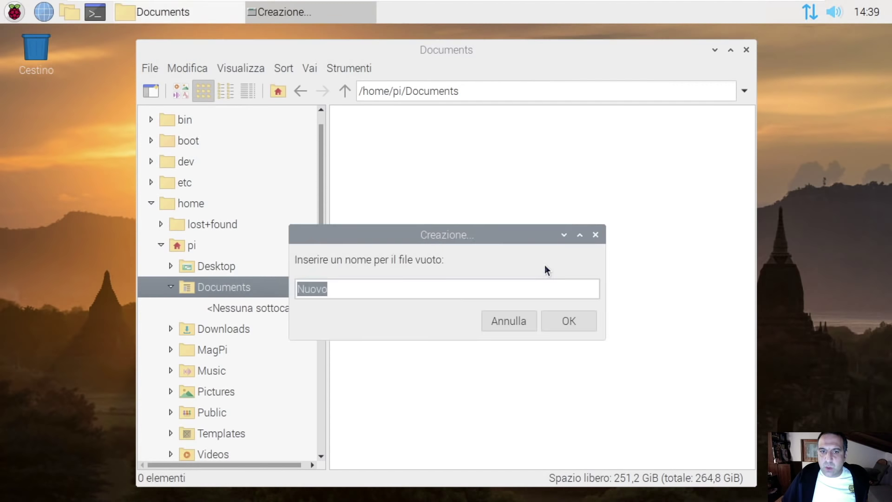
click(564, 314)
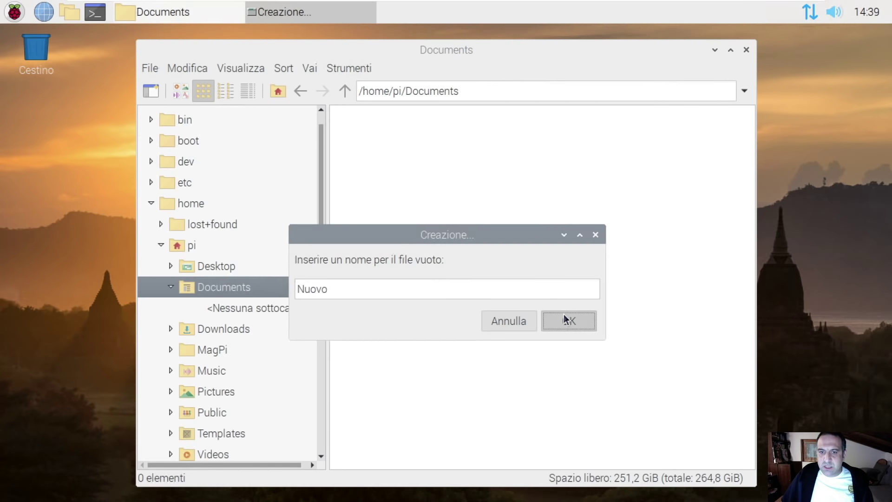
Step: Move the Nuovo file from Documents to the desktop and close the file manager
drag(353, 133, 86, 157)
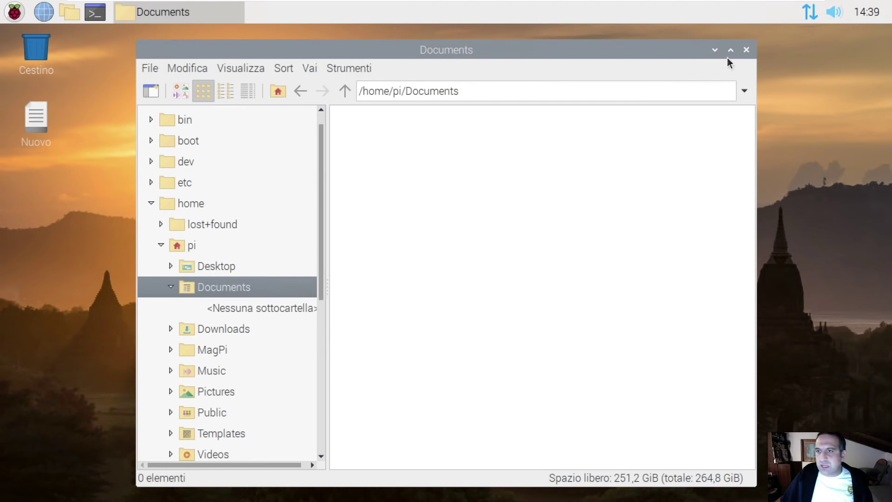
click(745, 51)
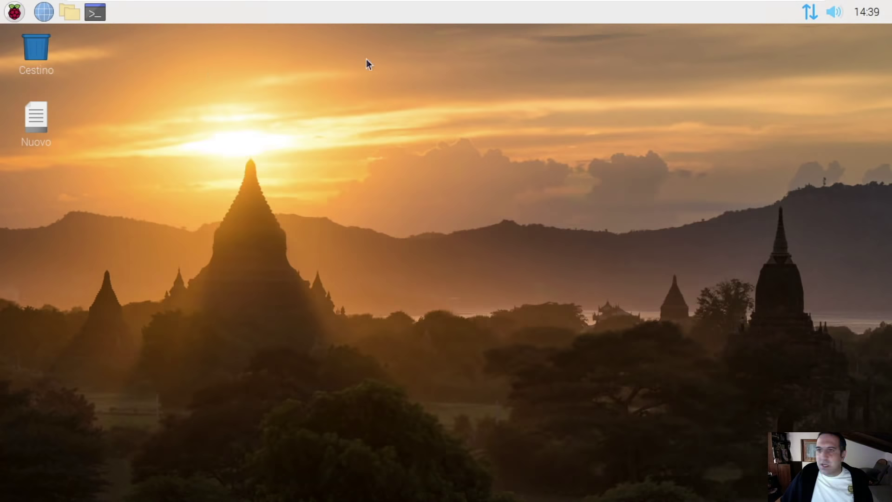
Step: Move the desktop's Nuovo file to the trash, confirming the deletion, and empty the trash
click(49, 115)
right_click(46, 115)
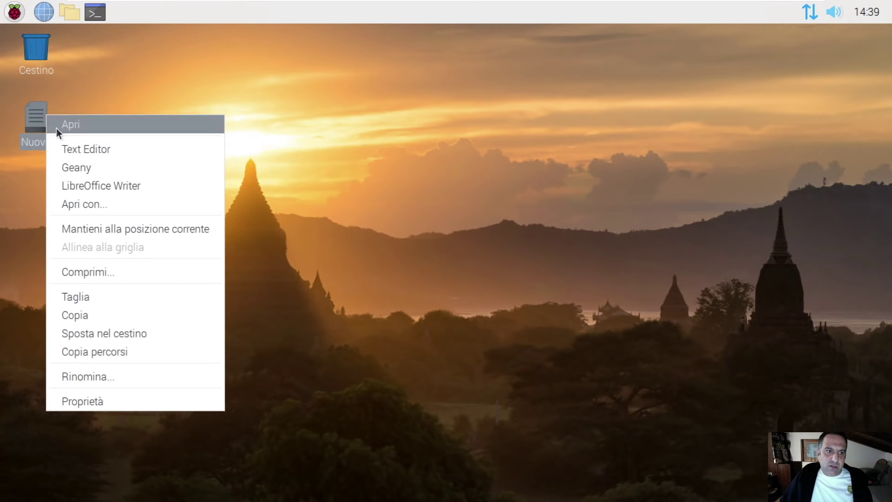
click(106, 332)
click(503, 301)
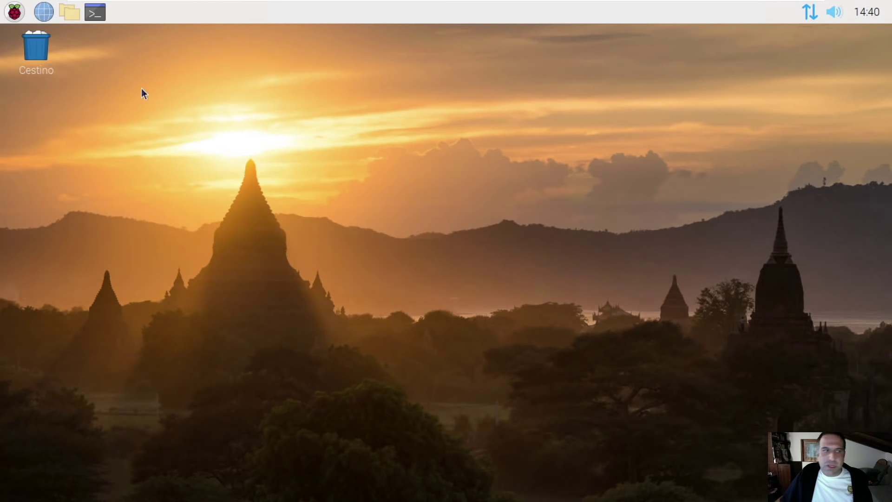
right_click(28, 41)
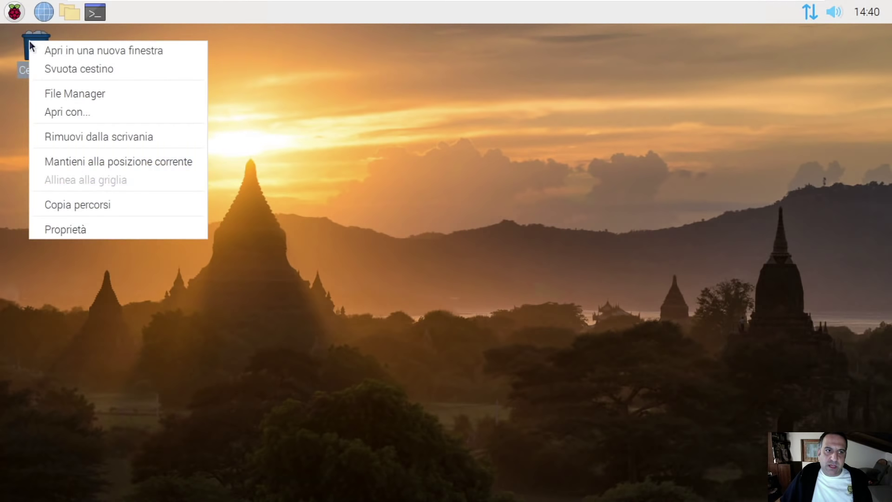
click(46, 65)
Step: Try the Solo icone and Pulsanti piatti options in the taskbar's window-list settings, switch them off again and close the dialog
right_click(377, 12)
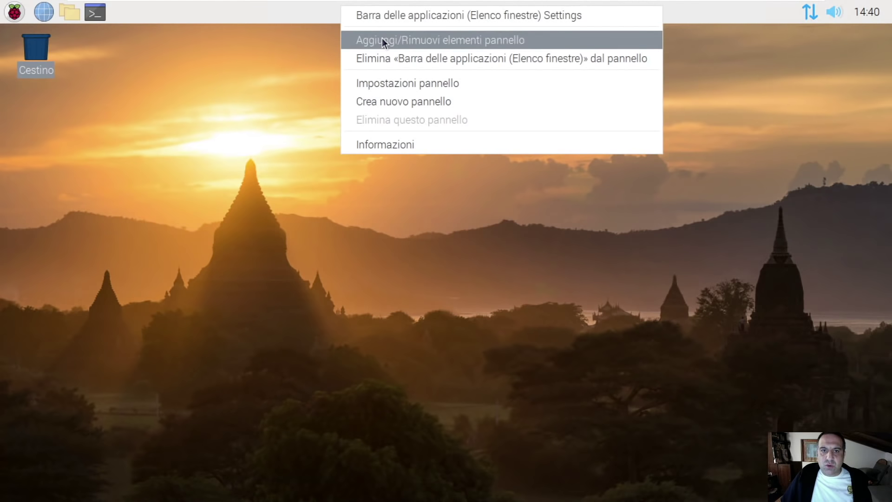
click(398, 15)
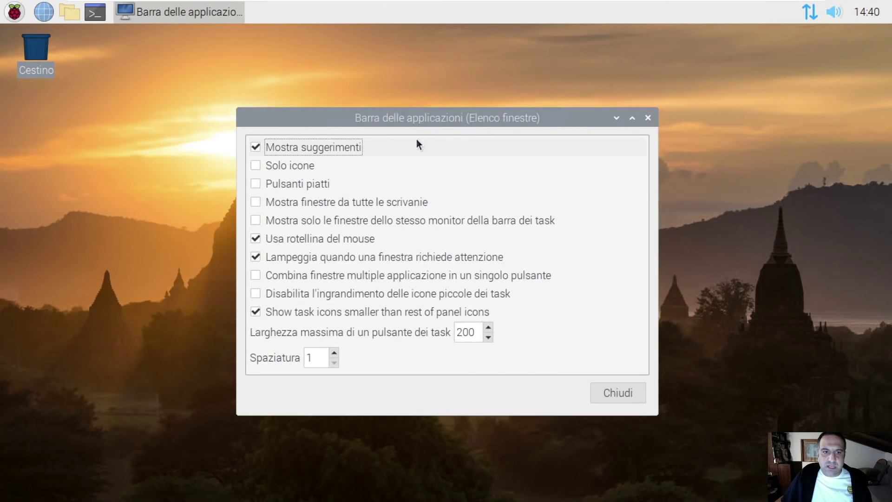
click(277, 148)
click(277, 163)
click(278, 165)
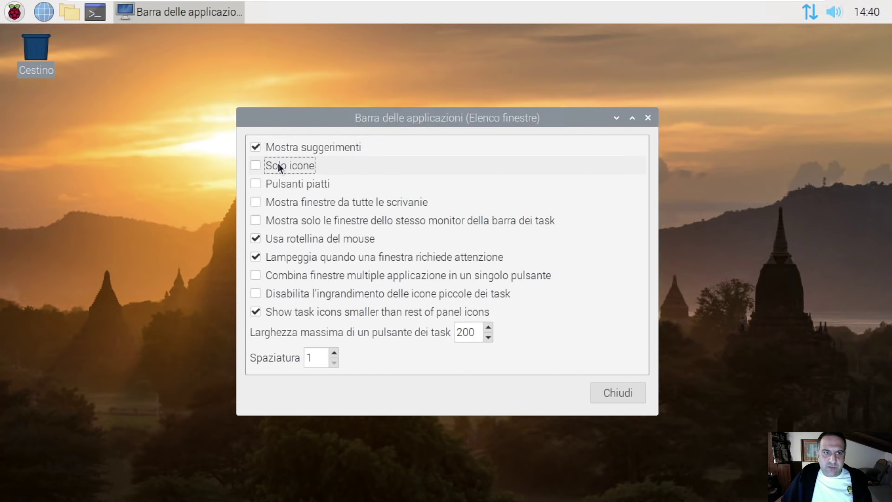
click(282, 183)
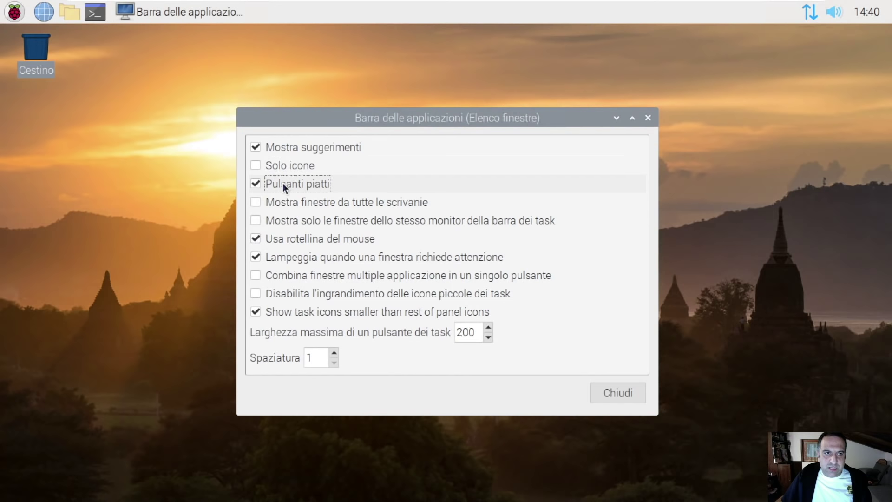
click(282, 183)
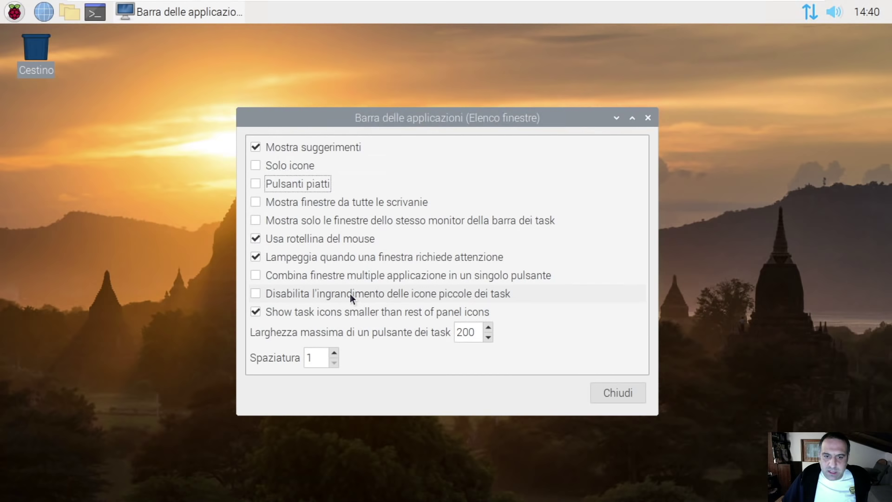
click(614, 393)
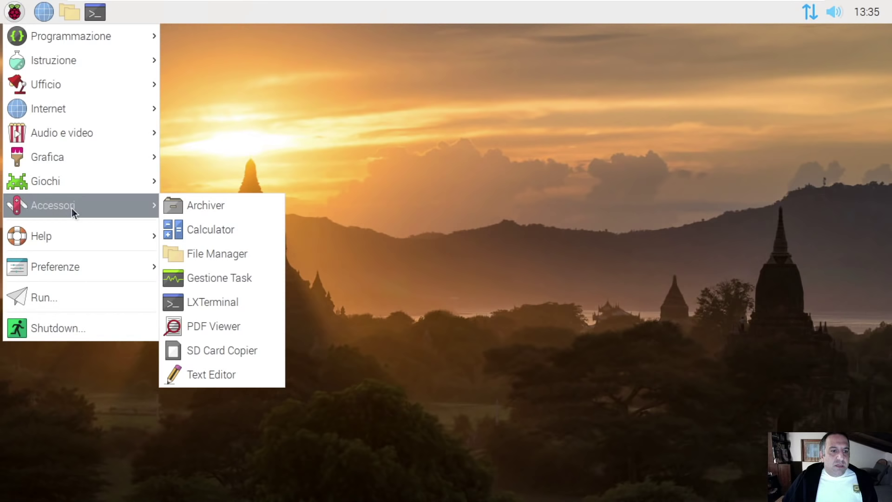
Step: View the software categories in Add / Remove Software from the system preferences and cancel without installing anything
mouse_move(66, 267)
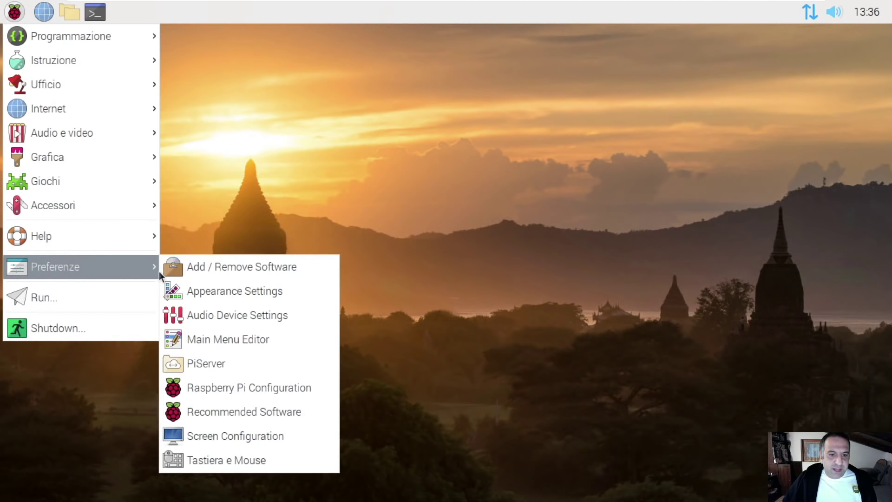
click(238, 272)
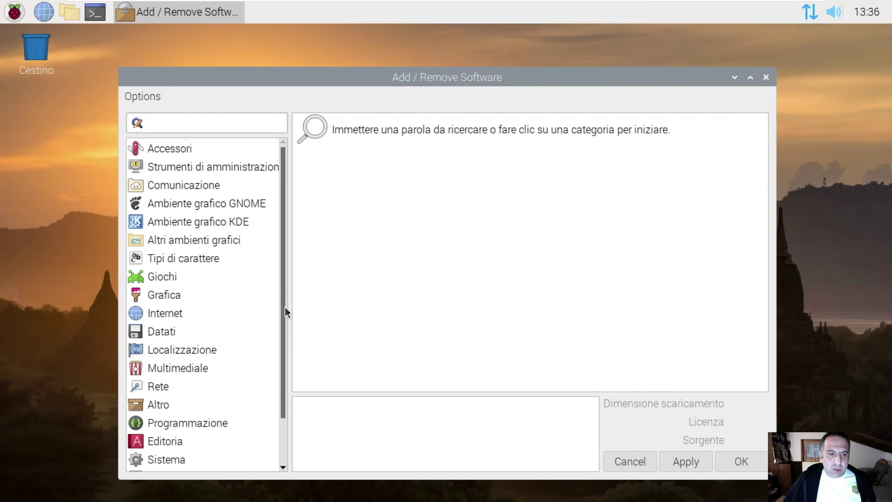
drag(378, 86, 362, 74)
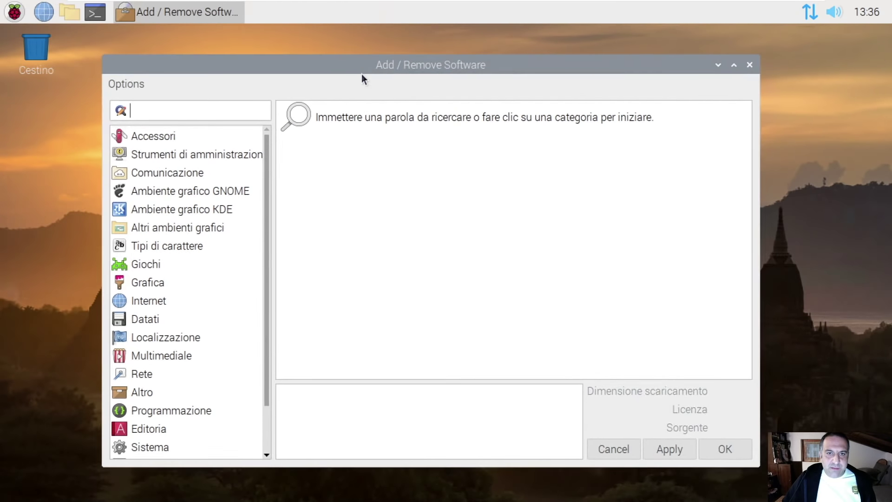
click(15, 12)
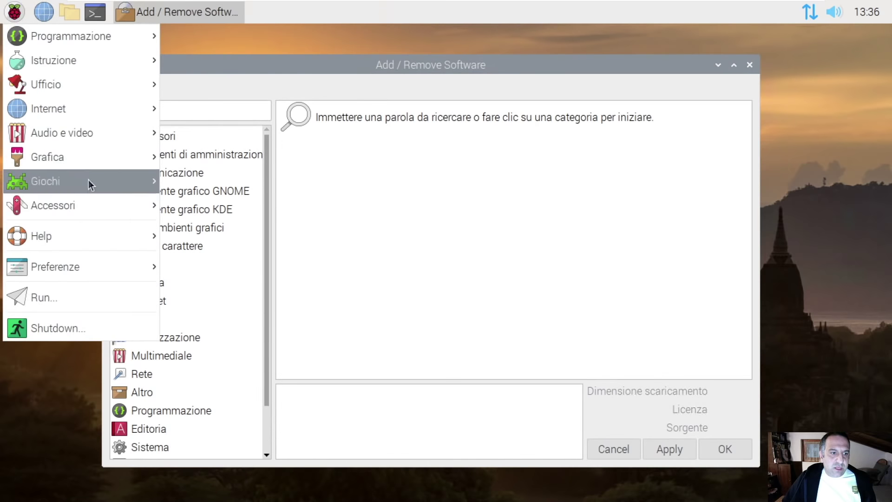
click(629, 451)
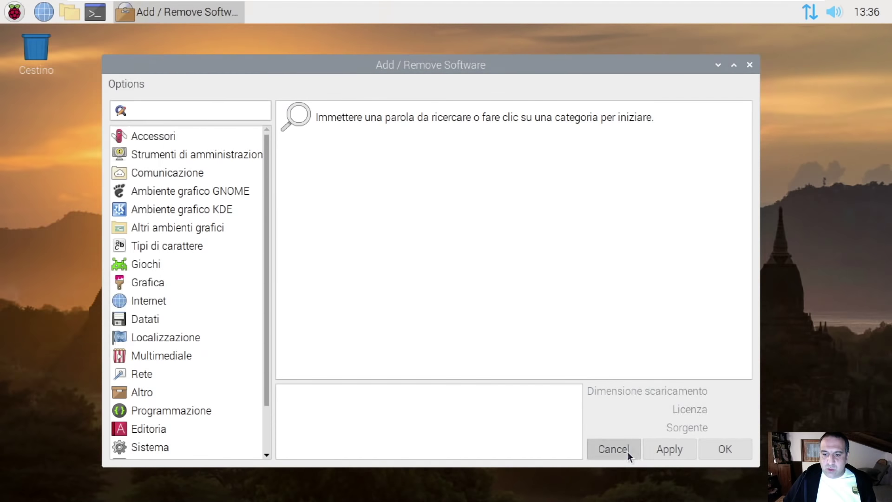
click(627, 451)
Step: Open Recommended Software from the system preferences and view the LibreOffice entry in the Office category
click(15, 12)
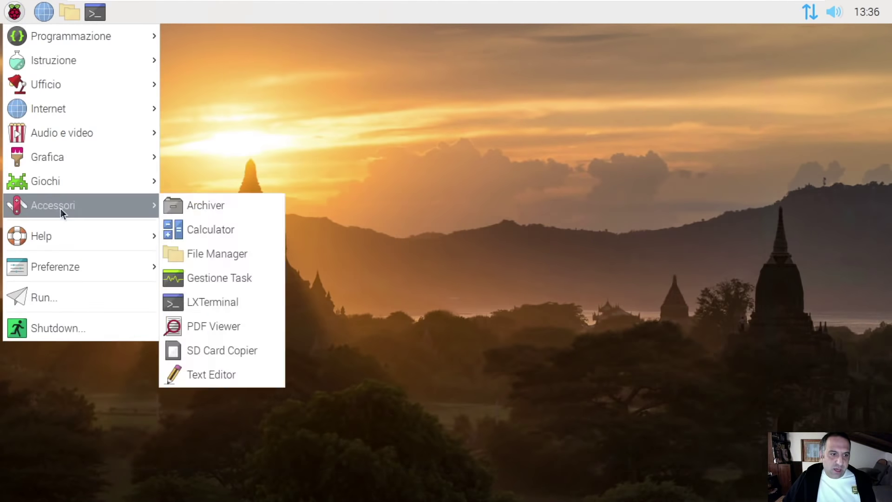
mouse_move(71, 258)
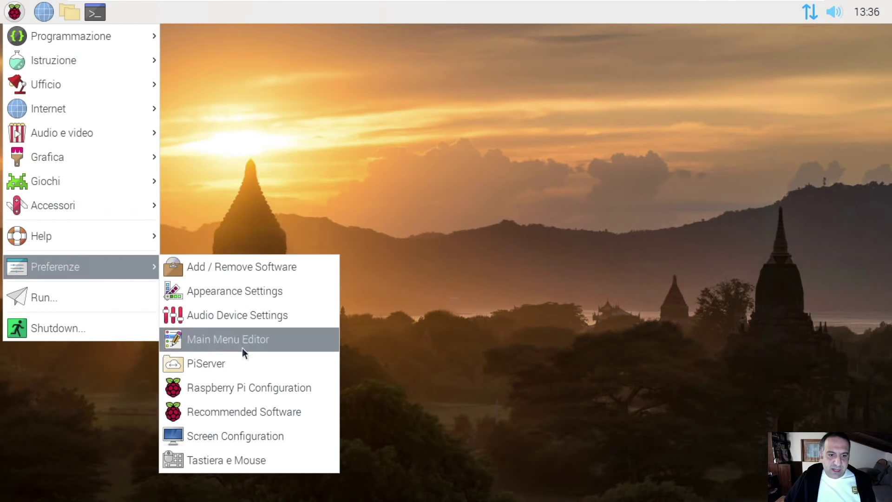
click(264, 413)
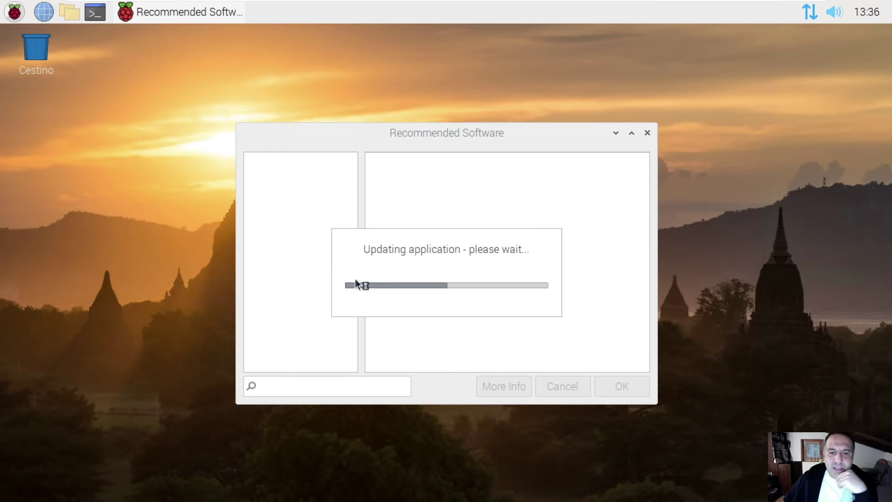
drag(417, 130, 389, 130)
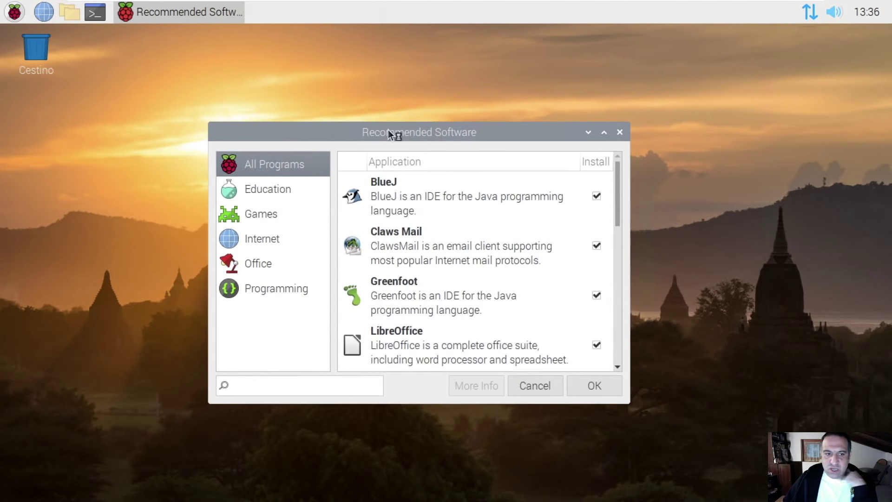
click(263, 262)
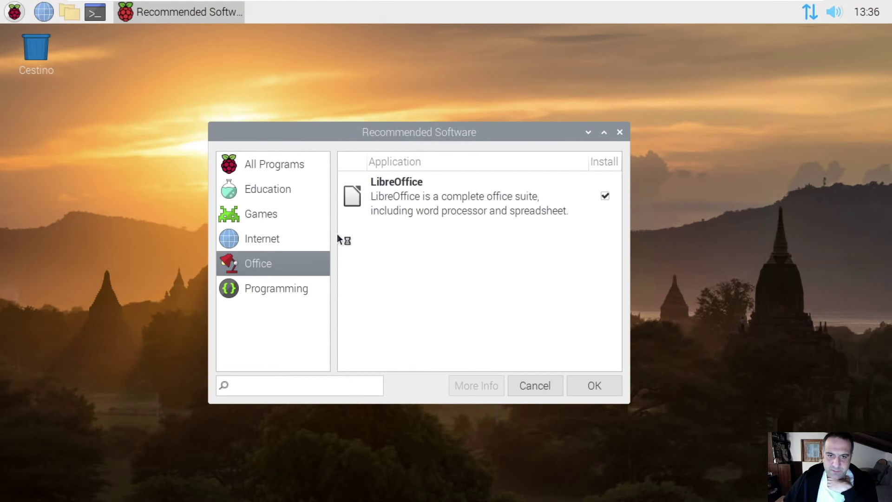
click(428, 201)
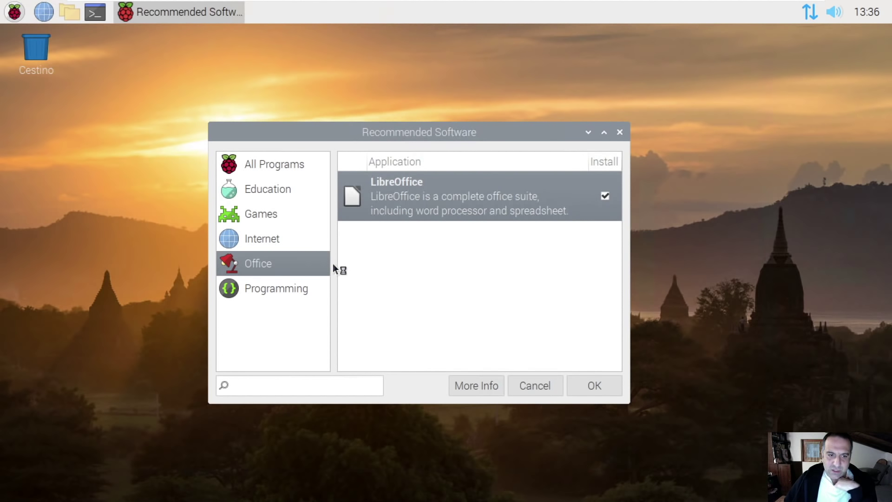
Step: Browse the Internet, Games, Education, Programming and All Programs categories of recommended software, and cancel without changing any installation
click(288, 240)
click(279, 214)
click(281, 191)
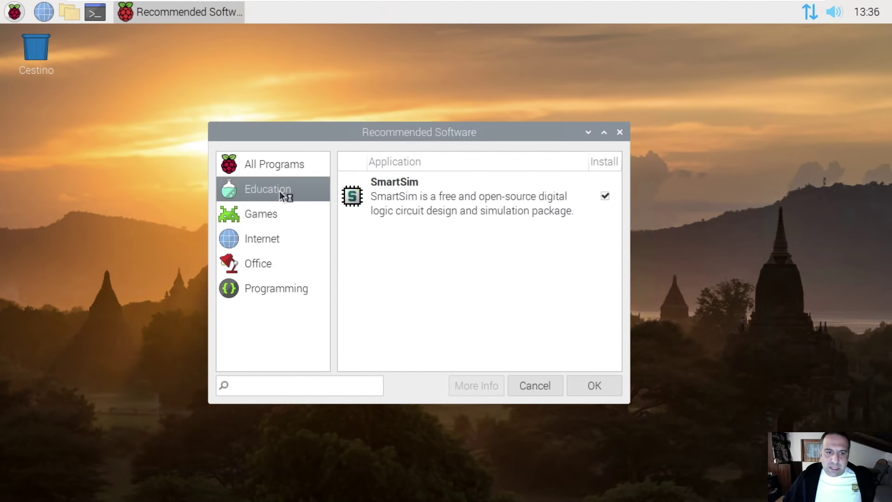
click(268, 289)
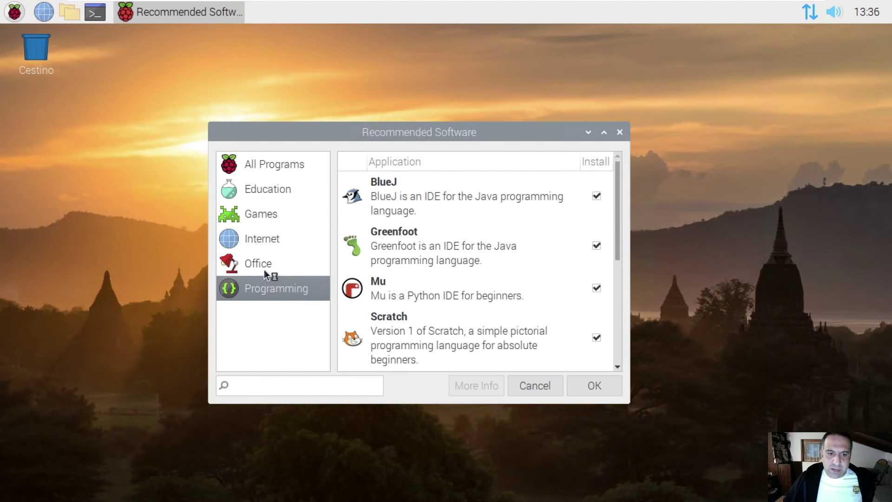
click(265, 272)
click(266, 164)
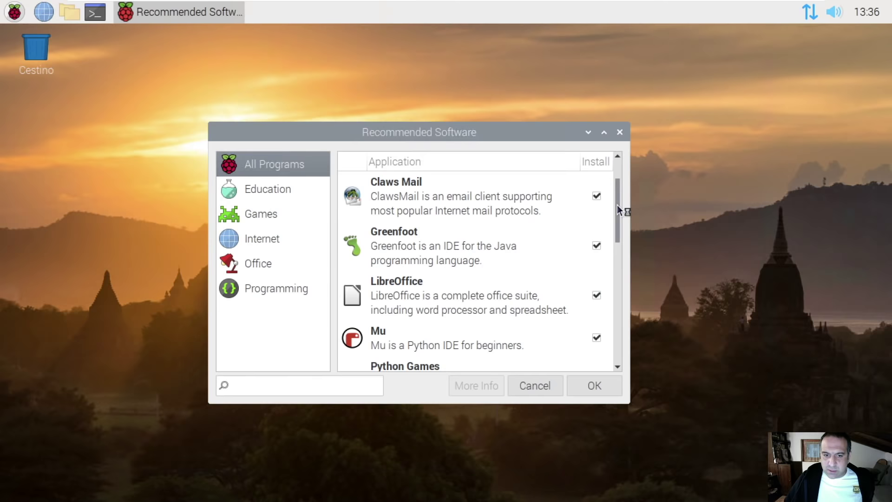
drag(617, 205, 615, 335)
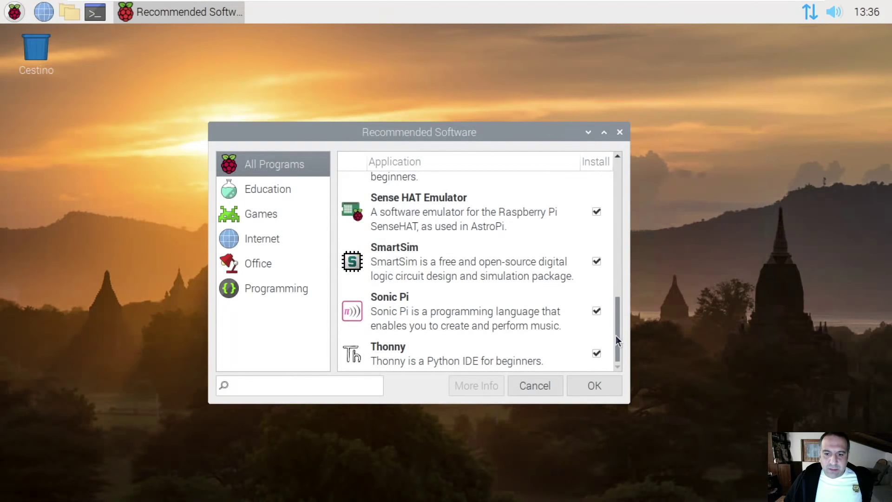
click(544, 386)
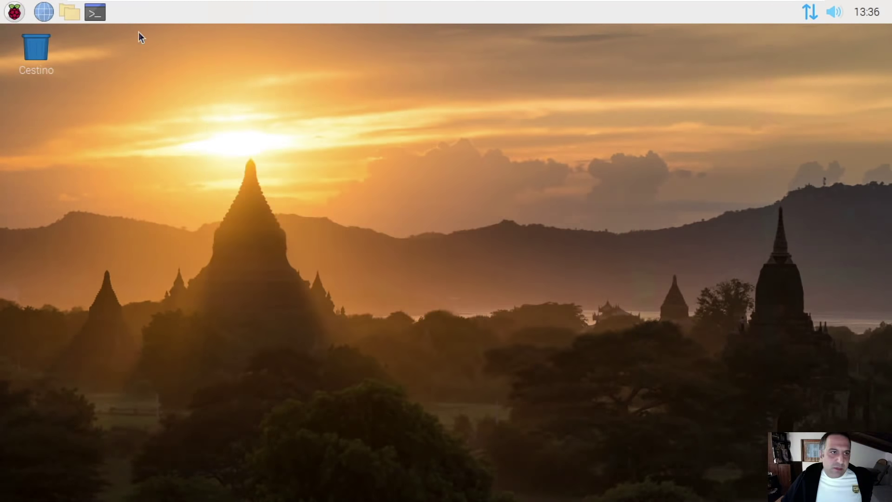
Step: Open a terminal, switch to the root user with sudo su, and enlarge the terminal text by four zoom levels
mouse_move(106, 9)
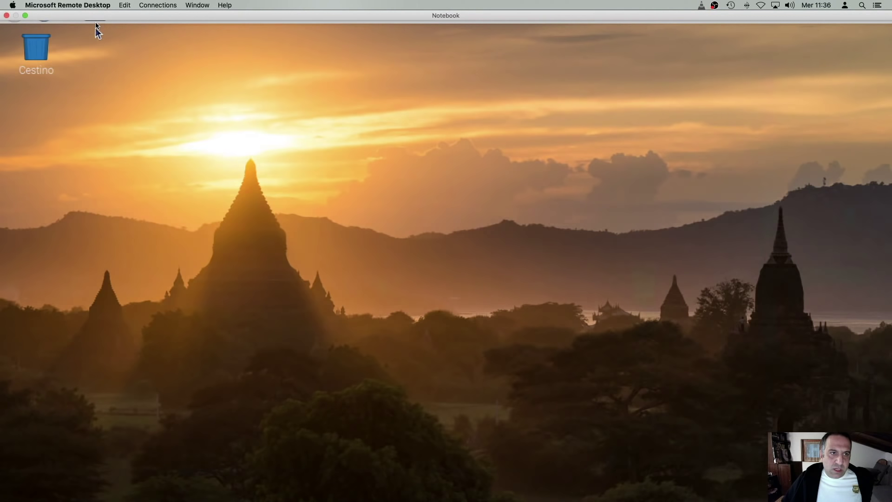
click(90, 14)
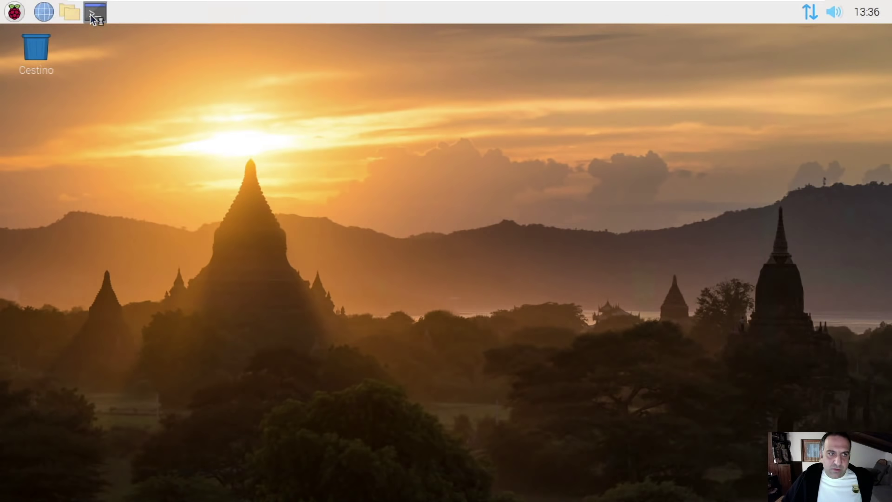
text(sudo su)
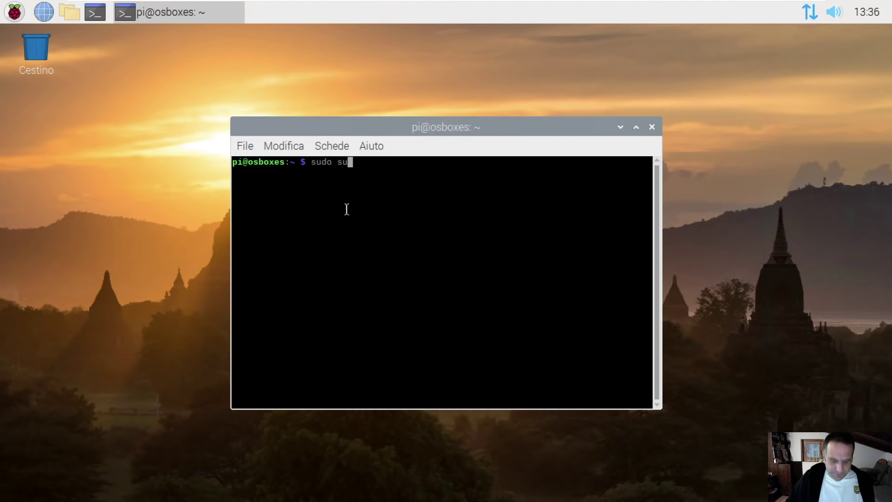
key(Return)
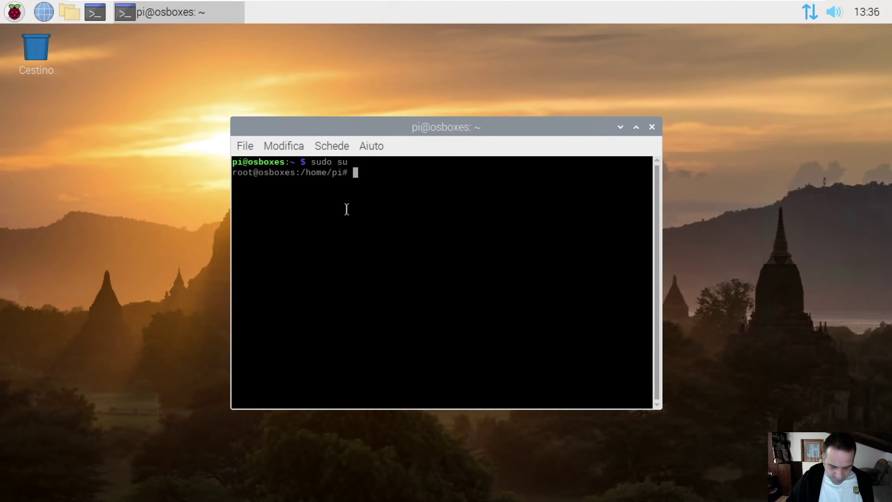
key(ctrl+plus)
key(ctrl+plus)
key(ctrl+plus)
key(ctrl+plus)
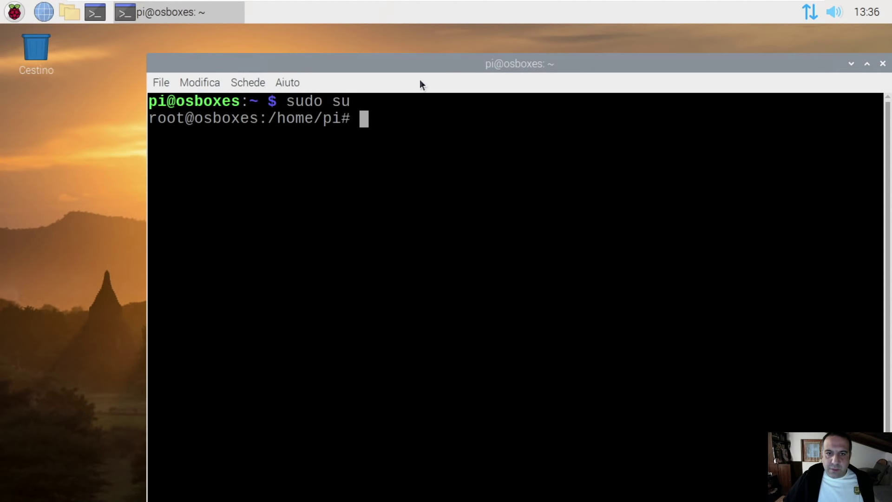
drag(418, 57, 353, 54)
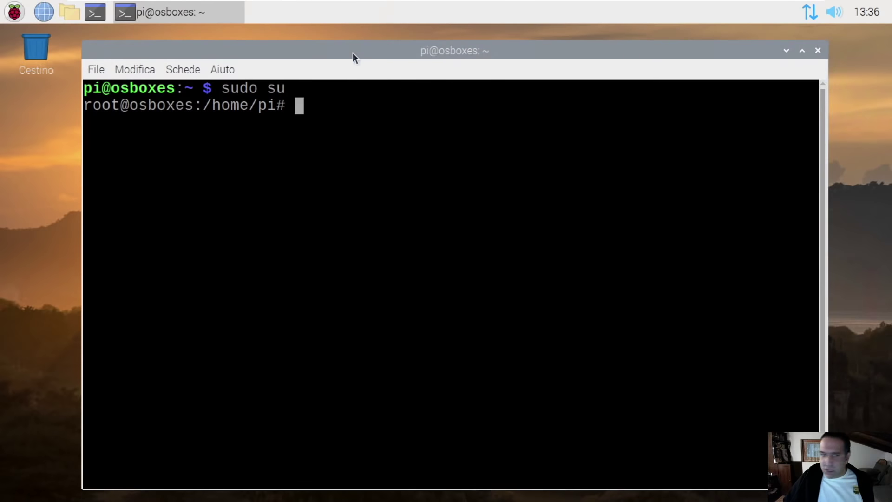
Step: Install GIMP as root with the command apt install gimp, answering s to continue
text(apt ins)
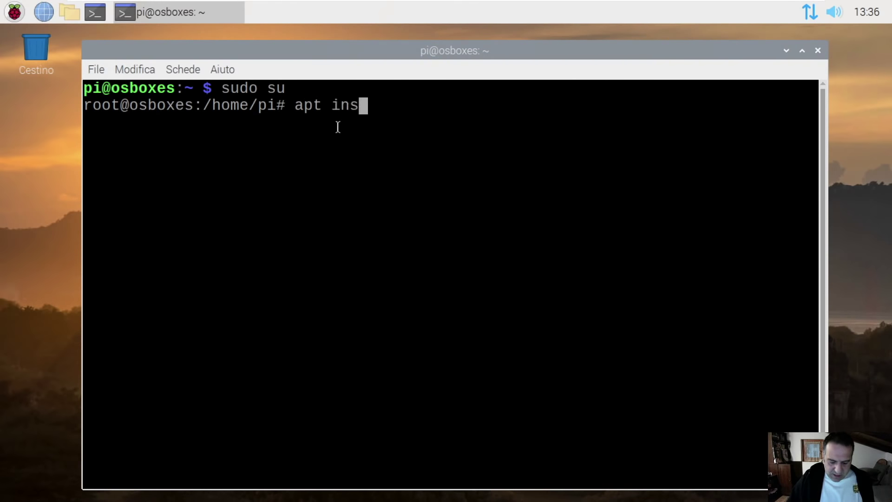
text(tall gimp)
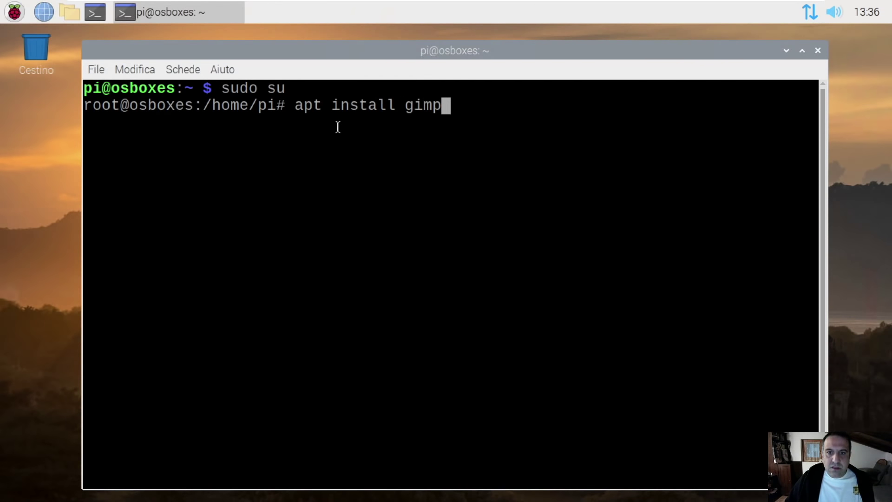
key(Return)
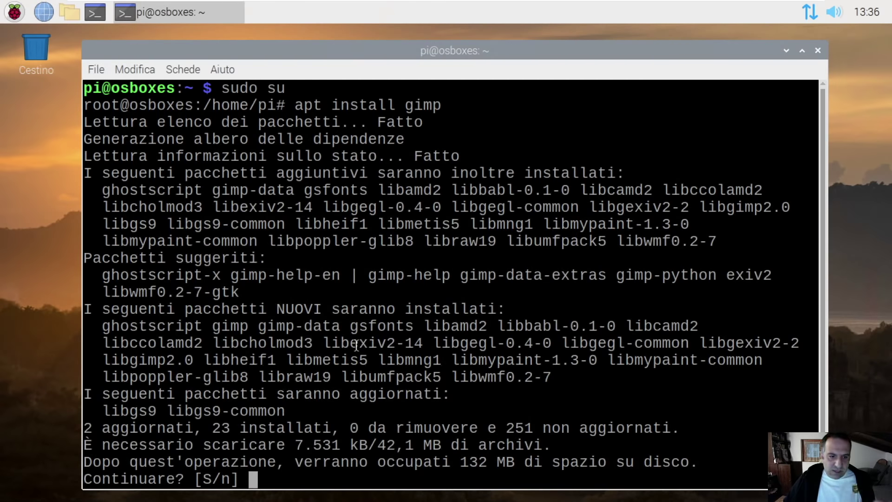
text(s)
key(Return)
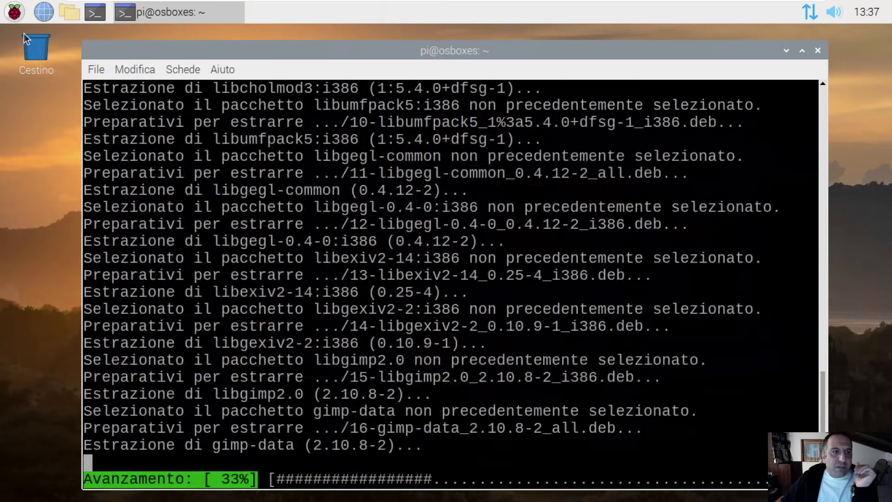
Step: Check the Grafica application category for the GNU Image Manipulation Program entry
click(18, 20)
mouse_move(76, 204)
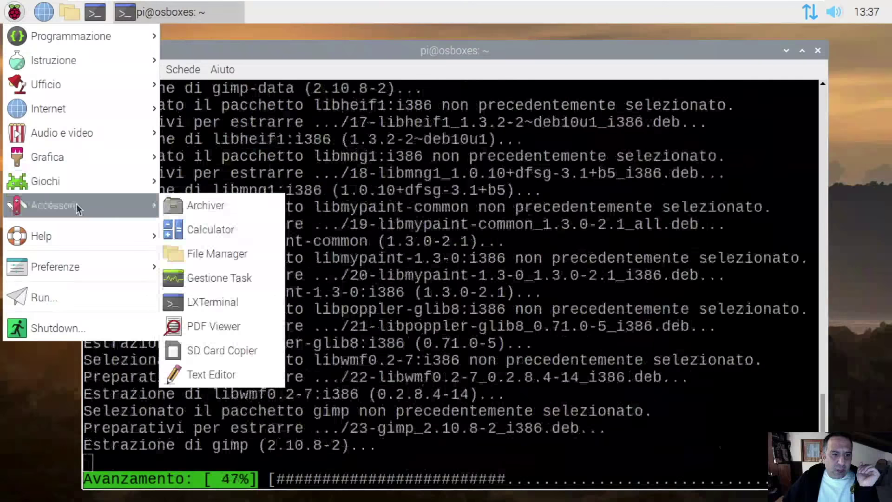
mouse_move(44, 169)
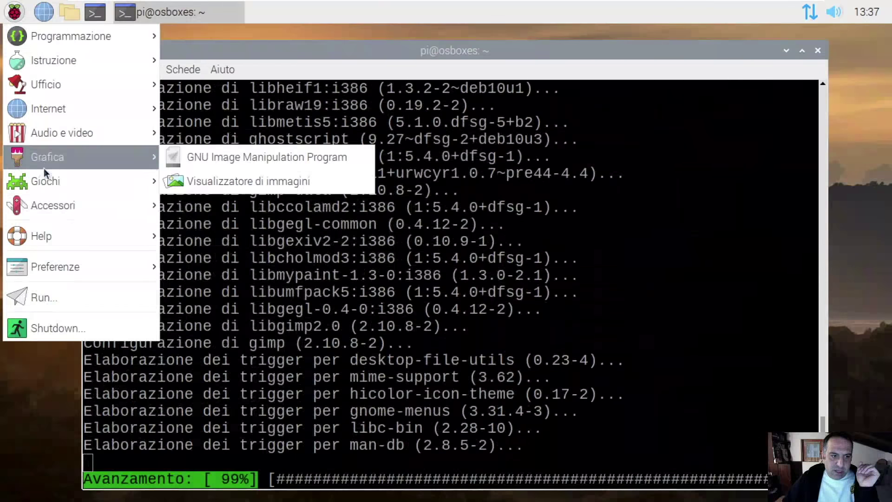
Step: Search for gimp in Add / Remove Software, look through the packages found and close the window
mouse_move(124, 263)
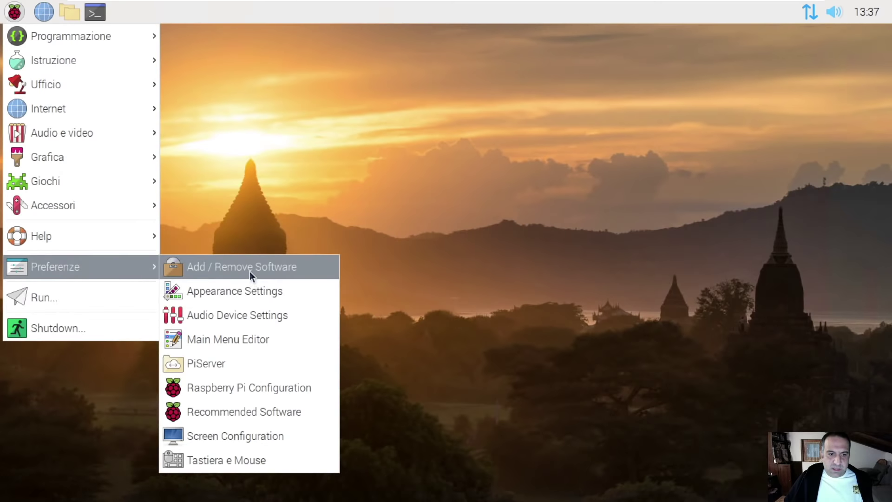
click(250, 271)
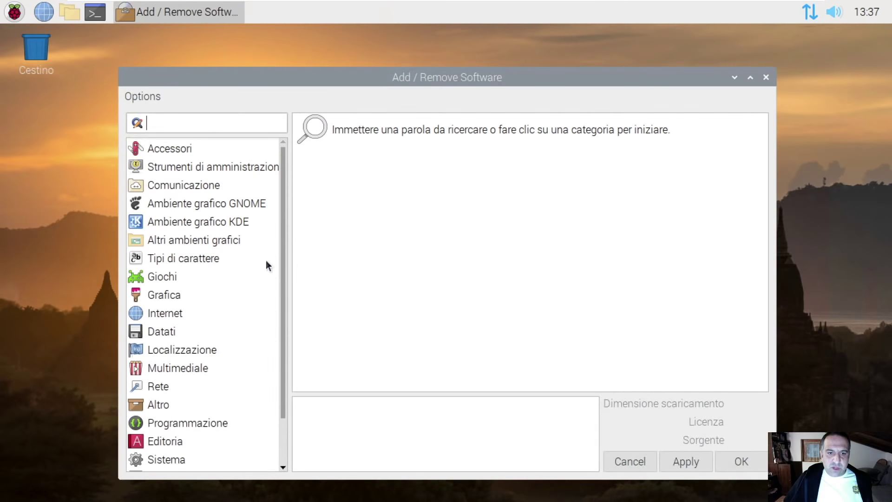
text(gimp)
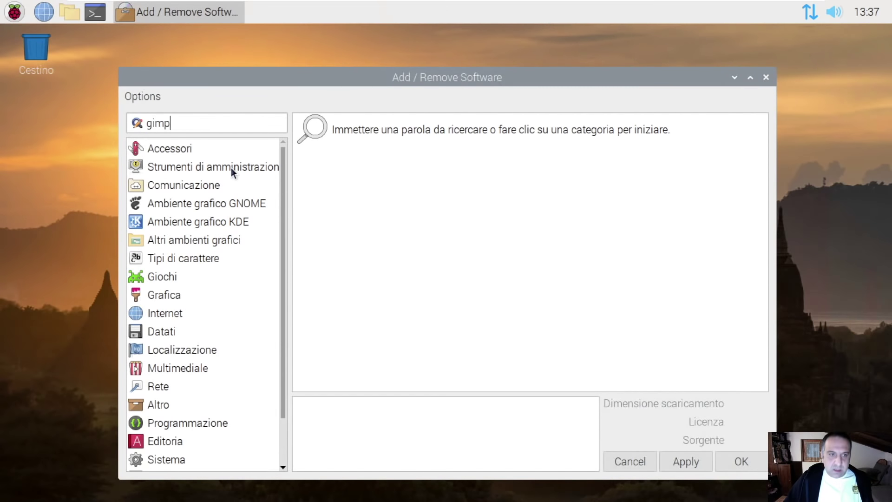
key(Return)
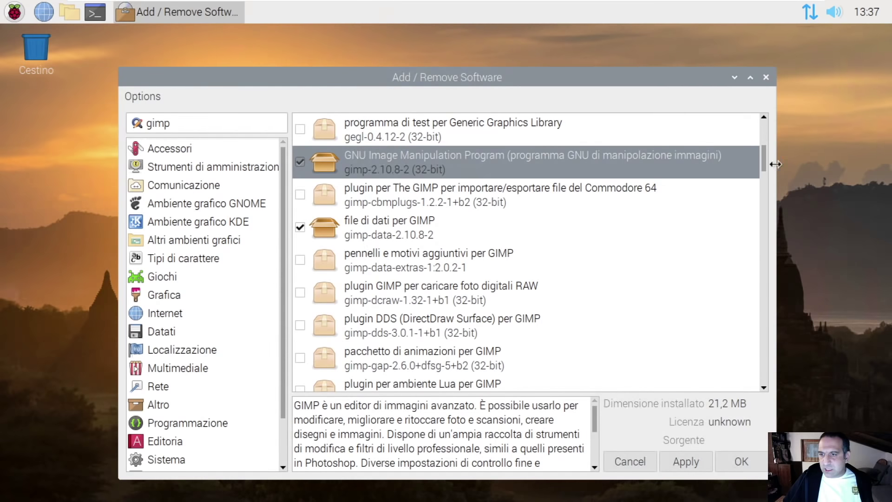
drag(763, 157, 759, 293)
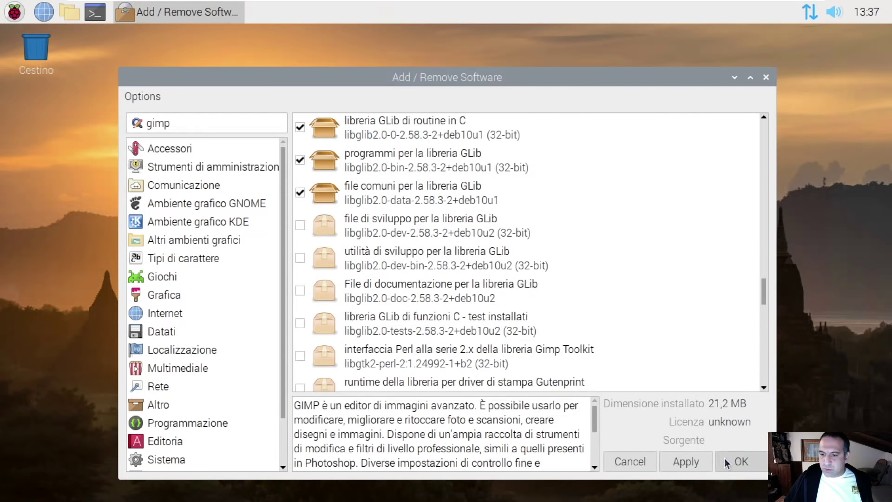
click(765, 77)
Step: Launch GNU Image Manipulation Program from the Grafica applications and create a new 1920 × 1080 pixel image
click(19, 15)
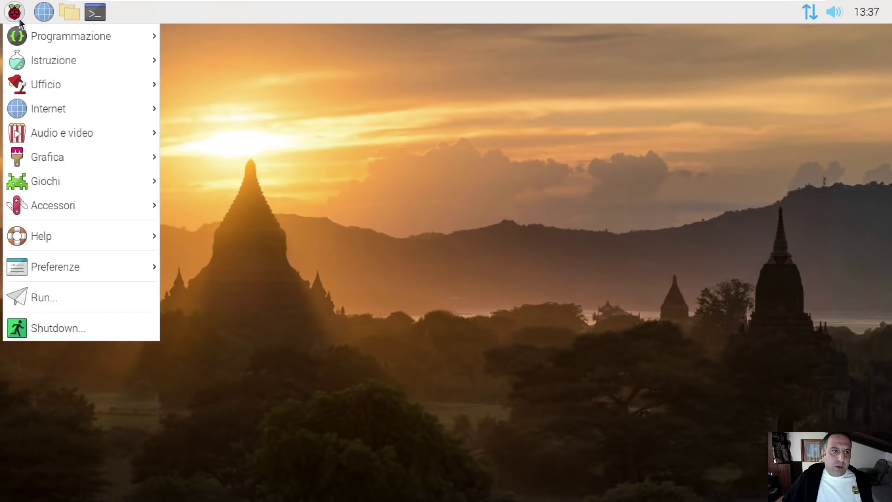
mouse_move(66, 154)
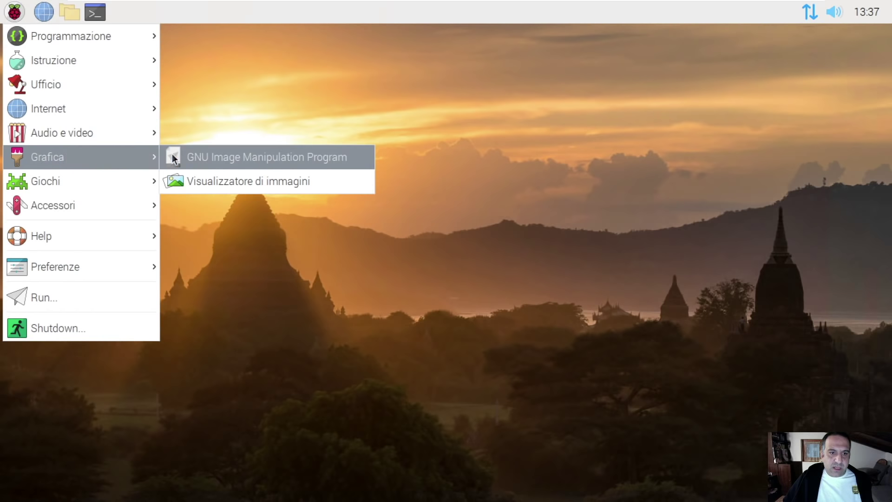
click(264, 158)
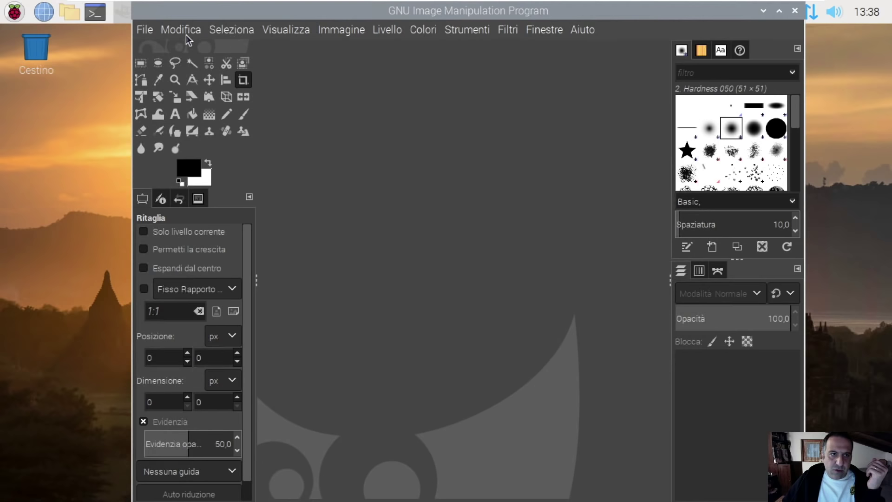
click(150, 32)
click(163, 52)
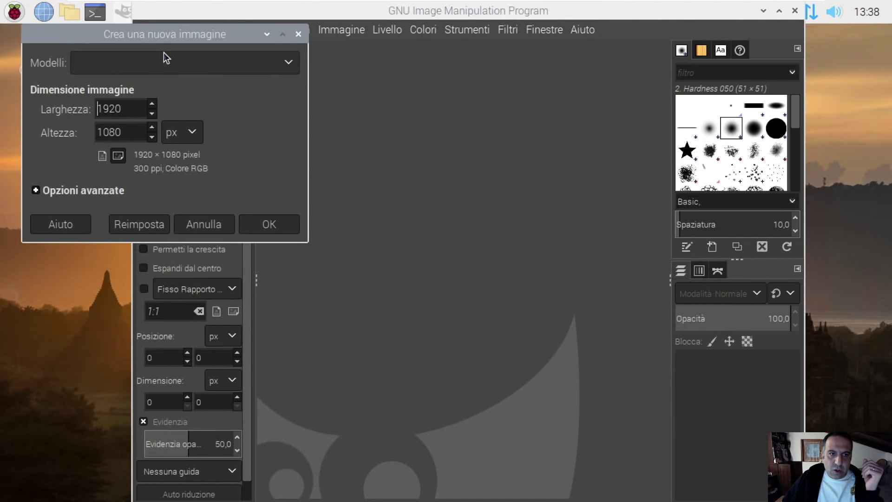
click(263, 216)
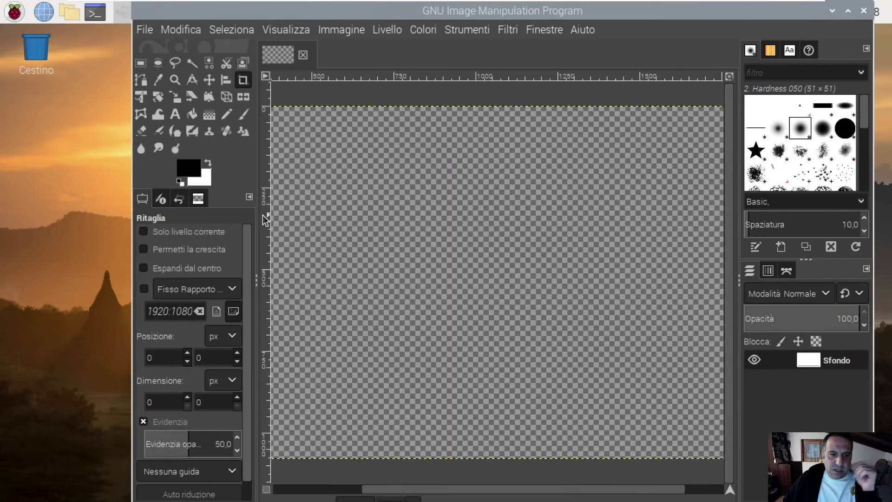
Step: Sample the blank canvas's white as the foreground colour with the Color Picker
click(174, 114)
click(158, 79)
click(394, 227)
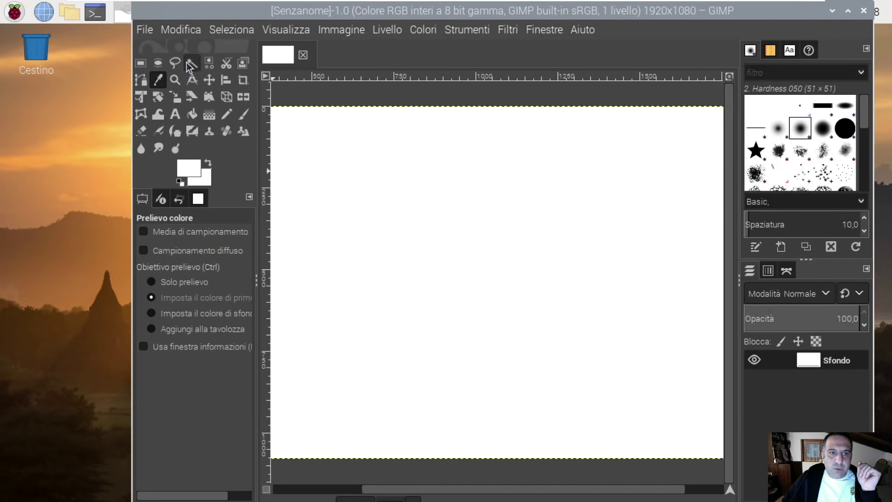
Step: Set the foreground colour to a very dark red and draw a looping freehand stroke across the canvas with the size 51 Pencil
click(227, 115)
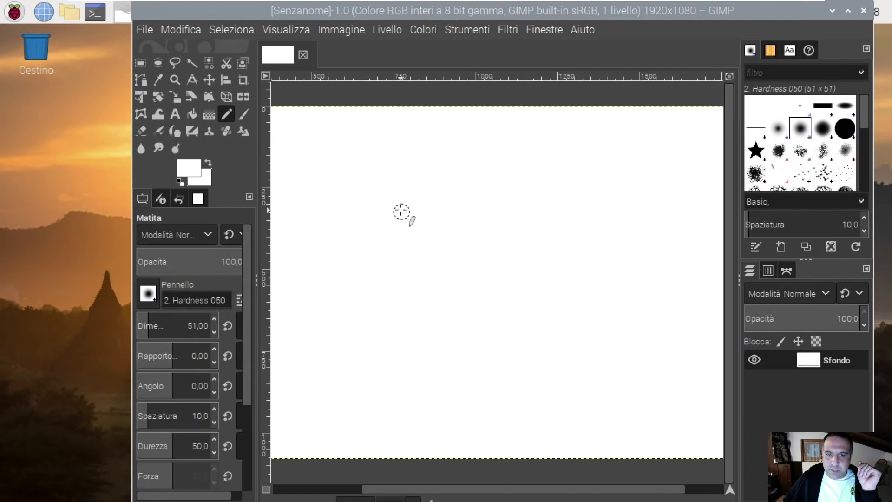
click(404, 255)
click(190, 175)
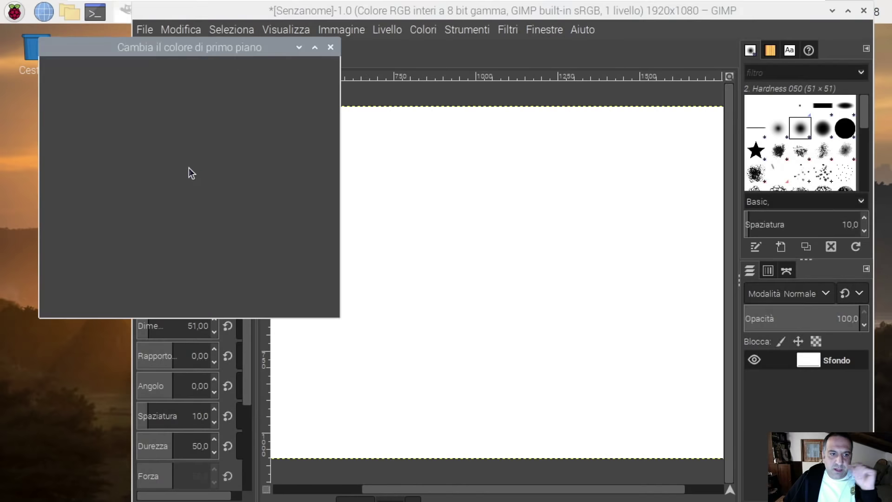
drag(149, 183, 148, 224)
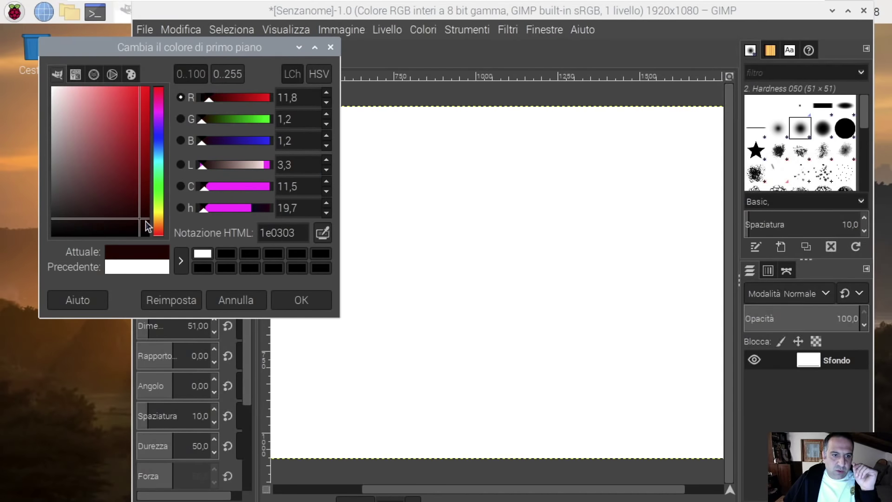
click(298, 300)
mouse_move(368, 298)
mouse_down()
mouse_move(444, 207)
mouse_move(495, 322)
mouse_move(478, 229)
mouse_move(353, 253)
mouse_move(464, 251)
mouse_up()
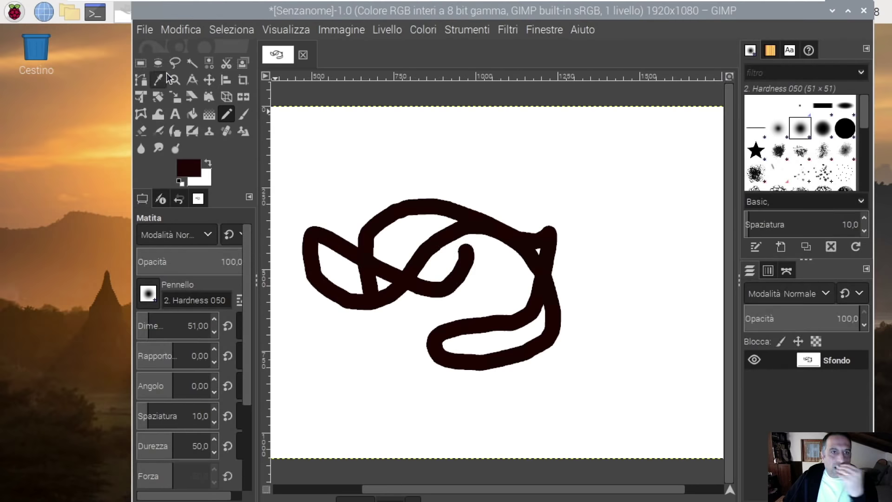
Step: Add the text CIAO in 62 px Sans-serif above the freehand stroke and close the image editor
click(139, 32)
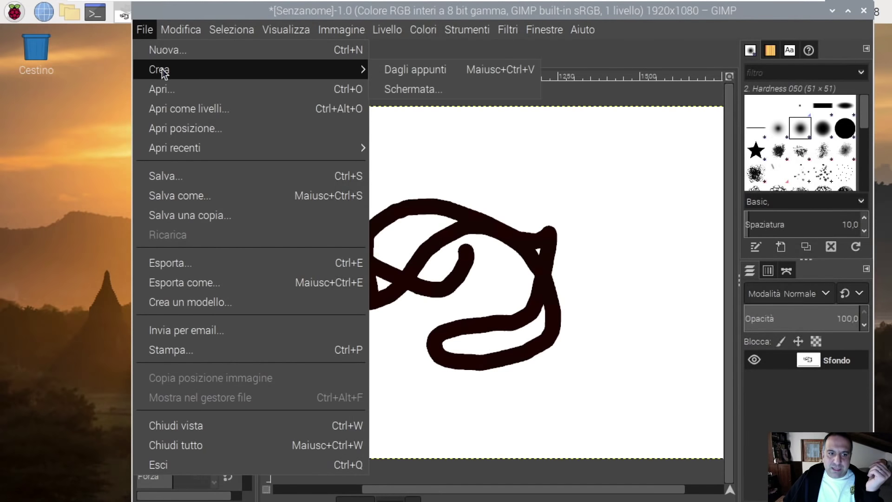
click(532, 205)
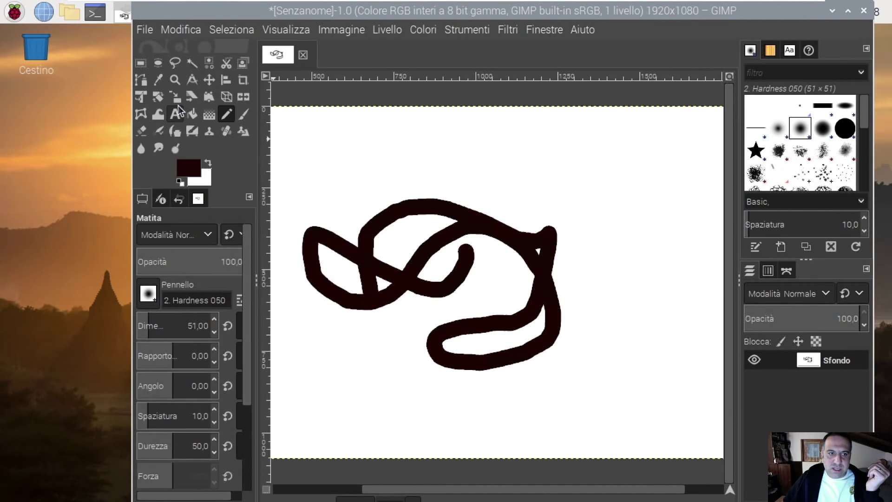
click(175, 114)
drag(357, 125, 528, 163)
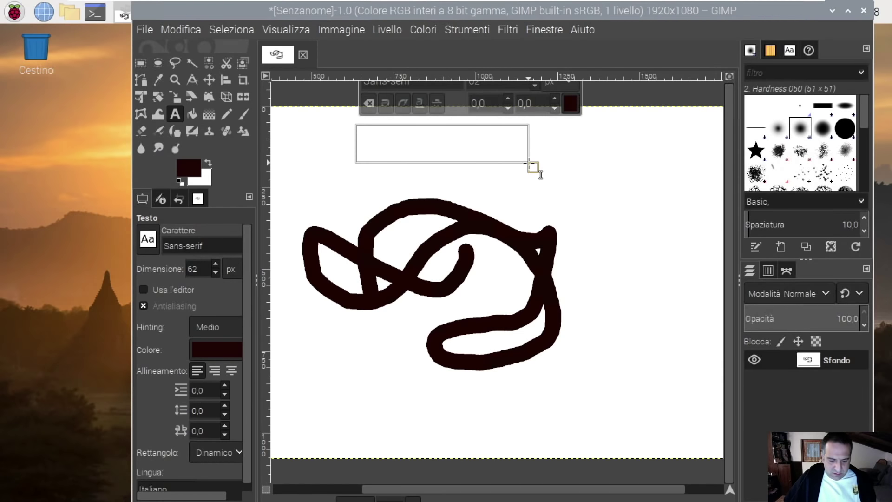
text(CIAO)
click(601, 173)
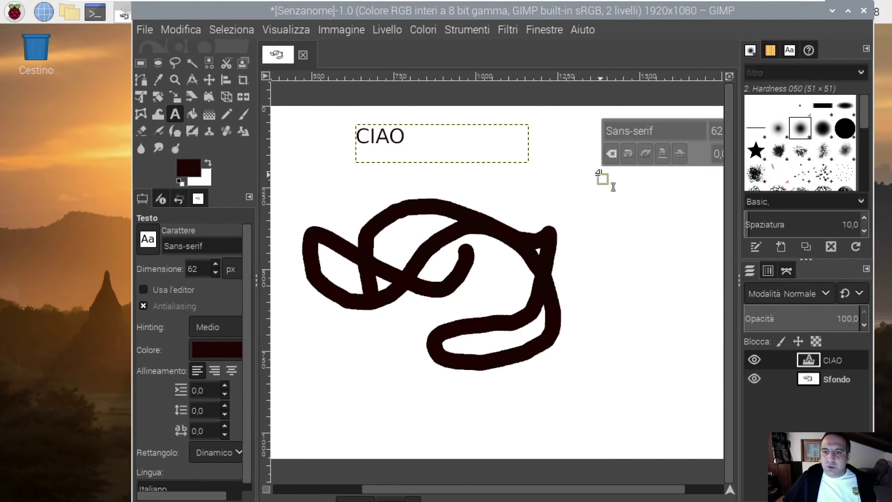
click(143, 30)
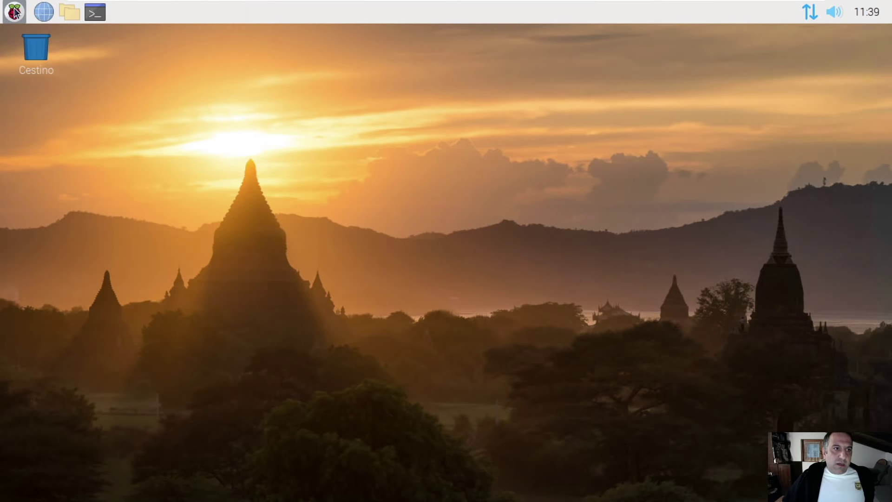
Step: Look through the desktop's application categories, including Accessori, Audio e video and Internet, and return to the empty desktop
click(15, 12)
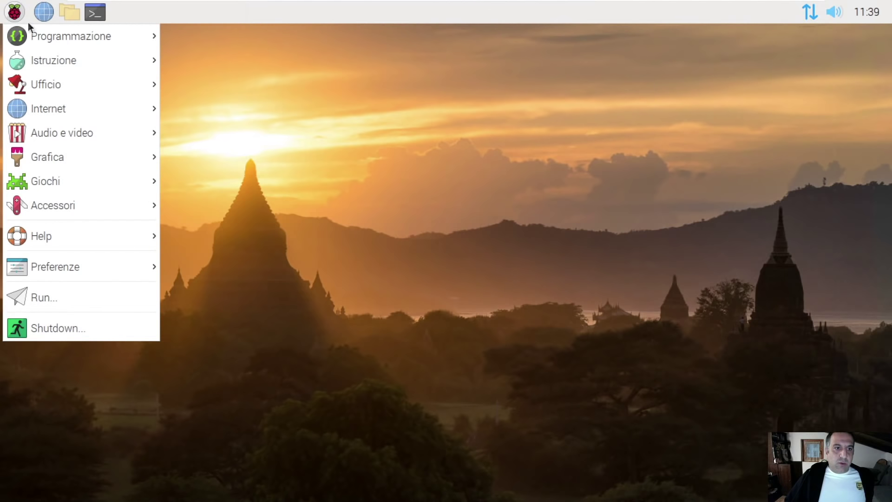
mouse_move(86, 203)
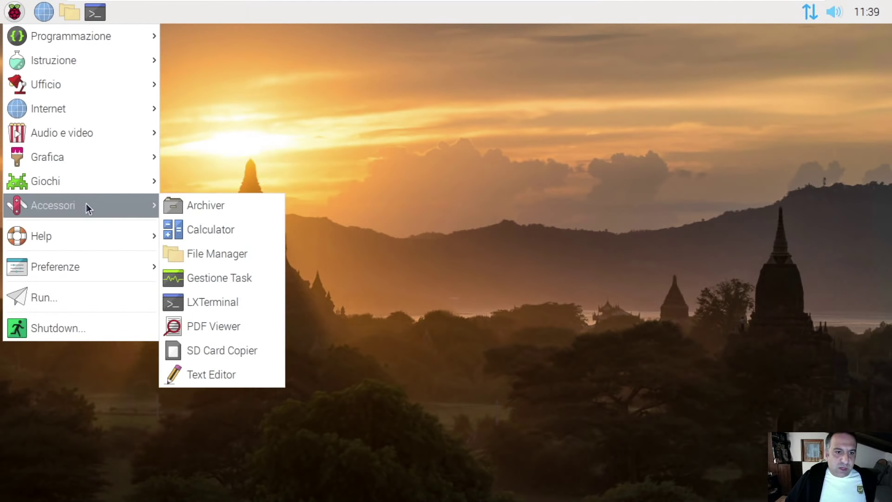
mouse_move(90, 268)
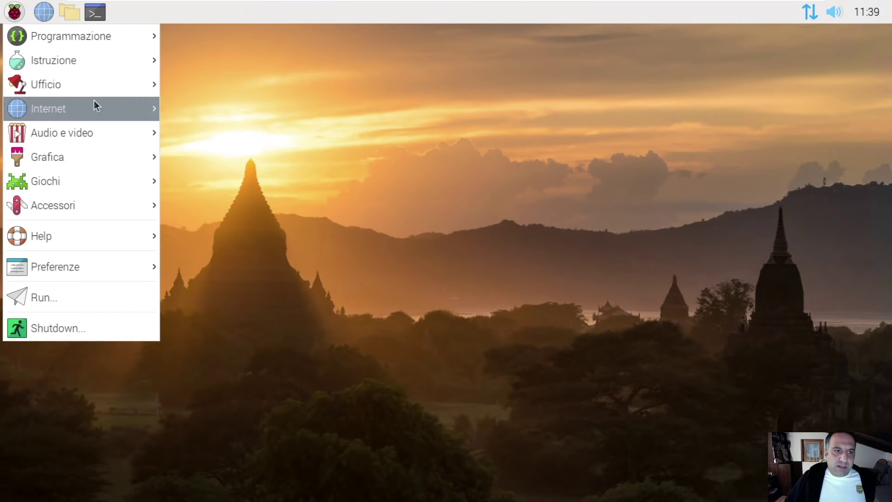
mouse_move(88, 120)
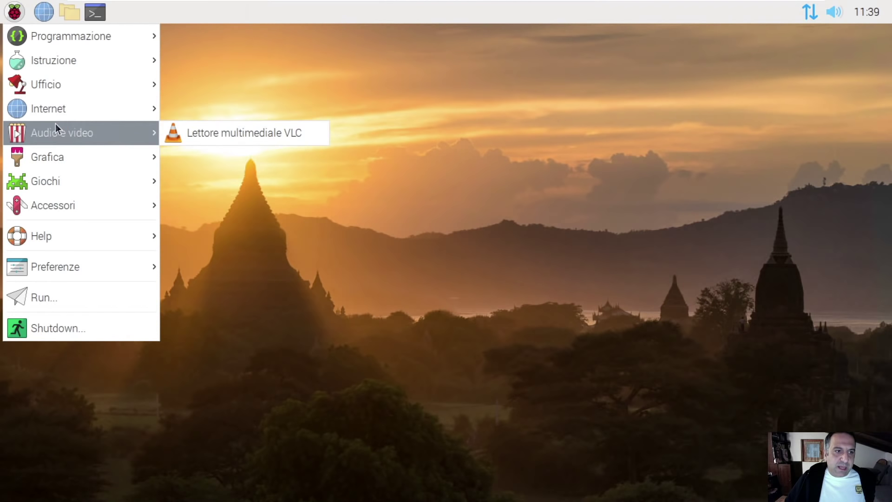
mouse_move(53, 93)
mouse_move(144, 113)
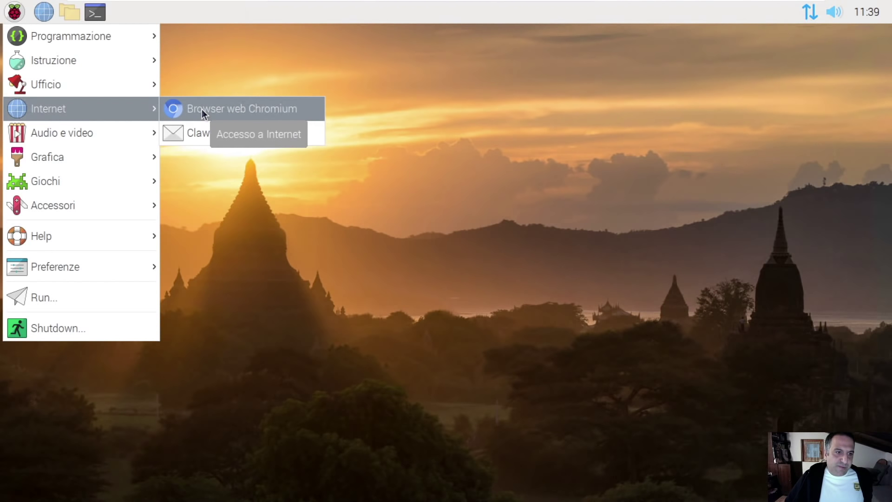
click(386, 255)
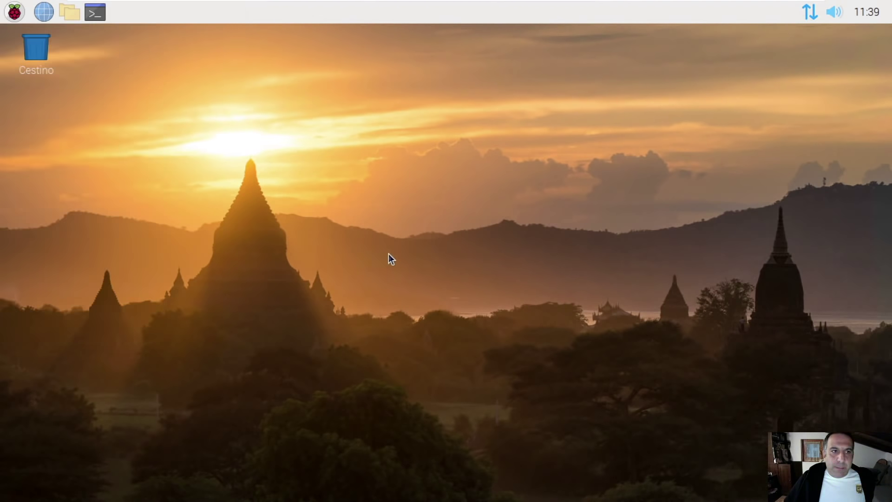